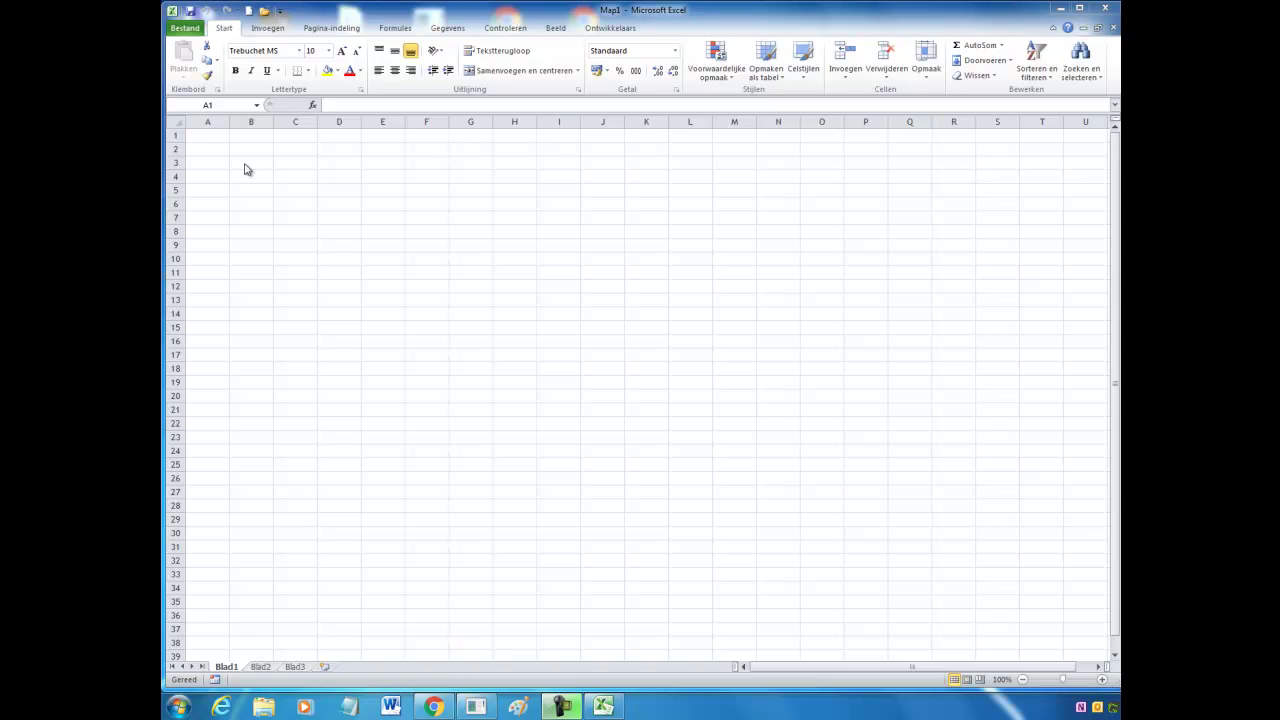
Enter practice value 1 in A1, A2 and A3, then show the File Info page.
{"action": "left_click", "coordinate": [213, 140]}
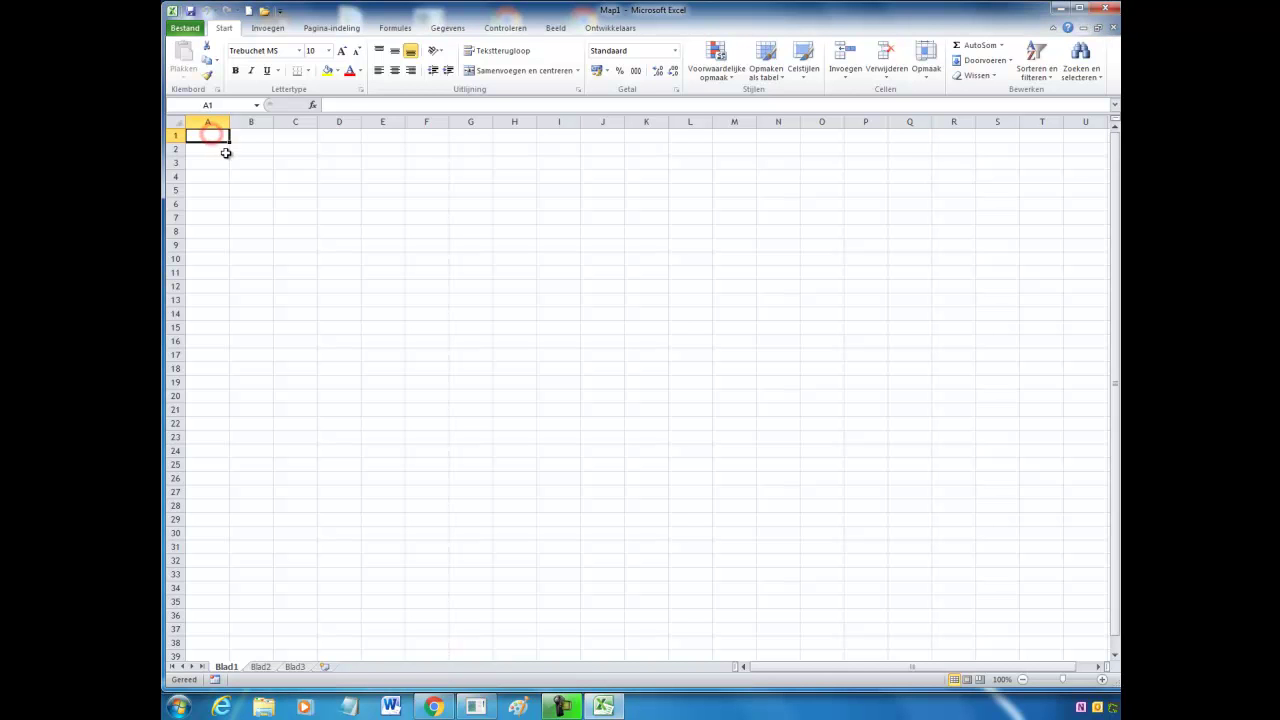
{"action": "type", "text": "1"}
{"action": "left_click", "coordinate": [216, 162]}
{"action": "type", "text": "1"}
{"action": "key", "text": "Return"}
{"action": "left_click", "coordinate": [210, 149]}
{"action": "type", "text": "1"}
{"action": "left_click", "coordinate": [258, 178]}
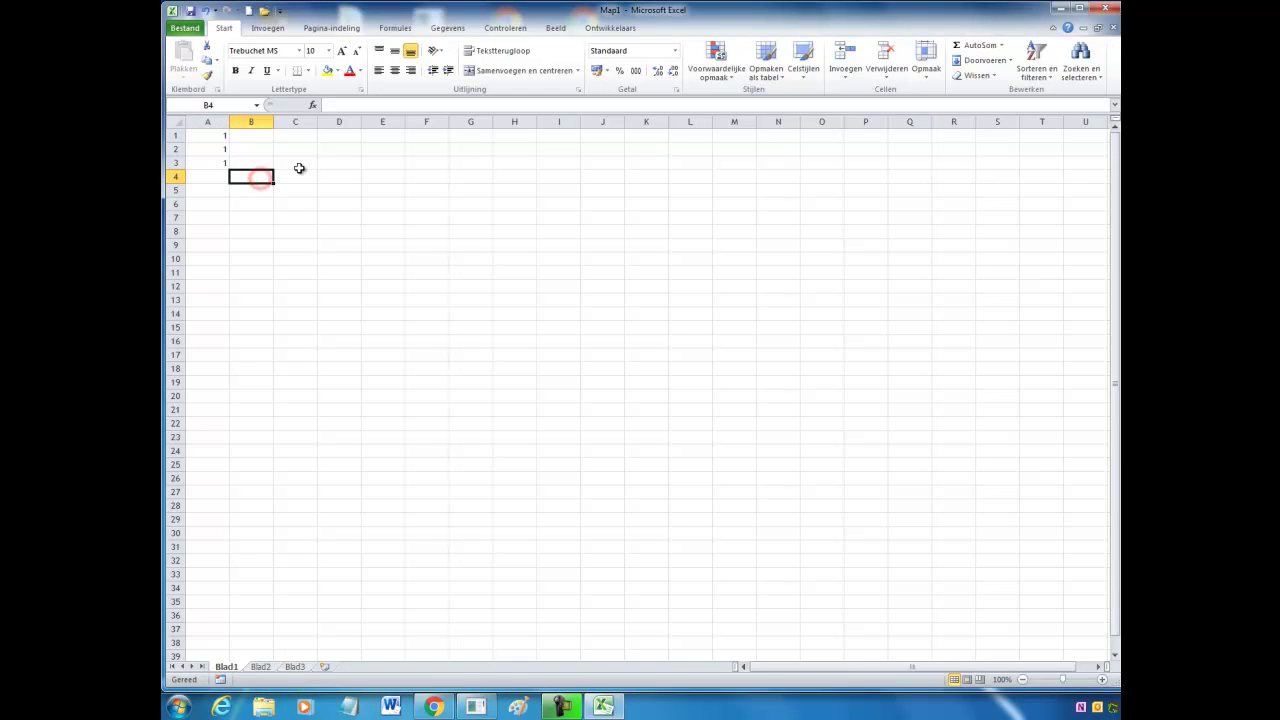
{"action": "left_click", "coordinate": [188, 29]}
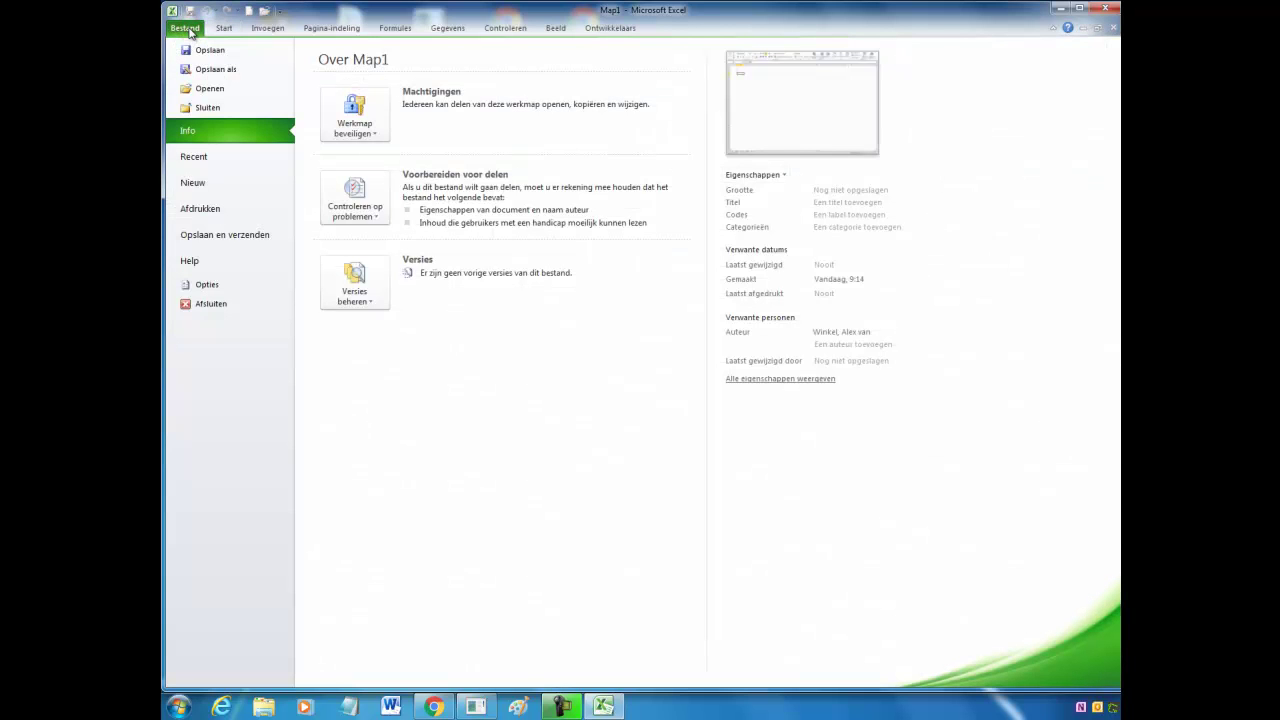
Create a new blank workbook, Map2, and type practice 1s into several cells.
{"action": "left_click", "coordinate": [193, 183]}
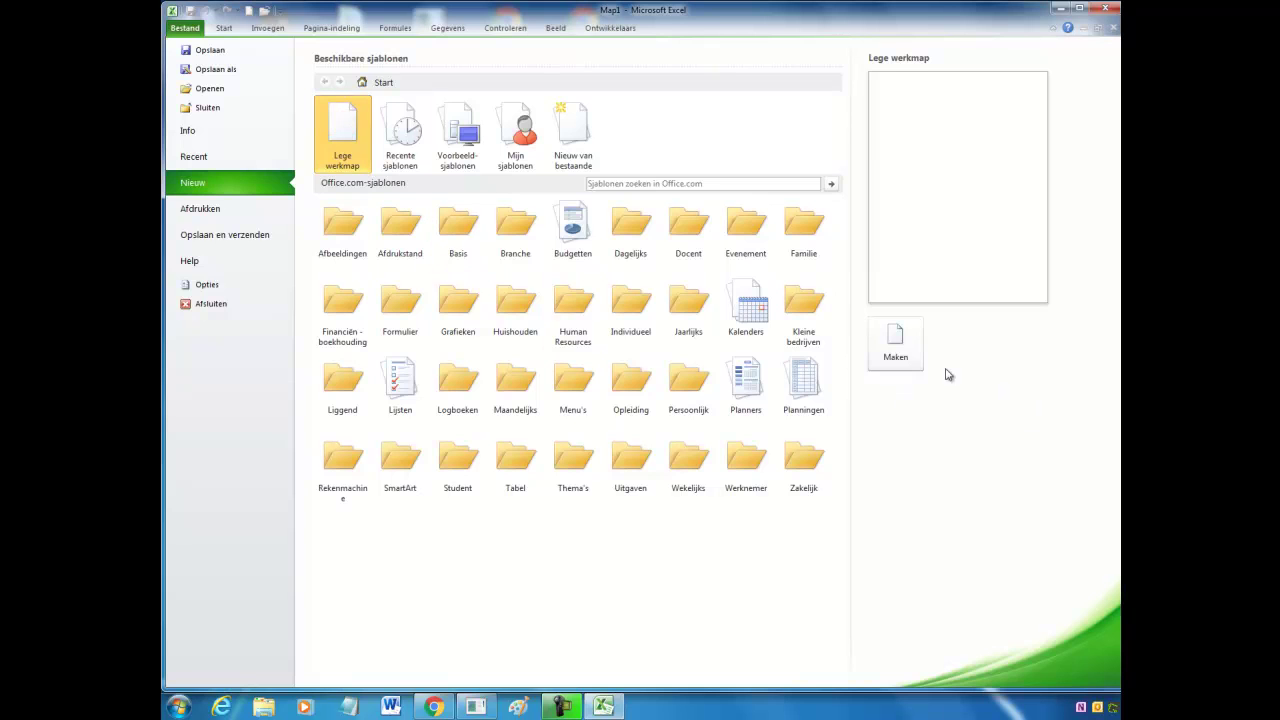
{"action": "left_click", "coordinate": [910, 351]}
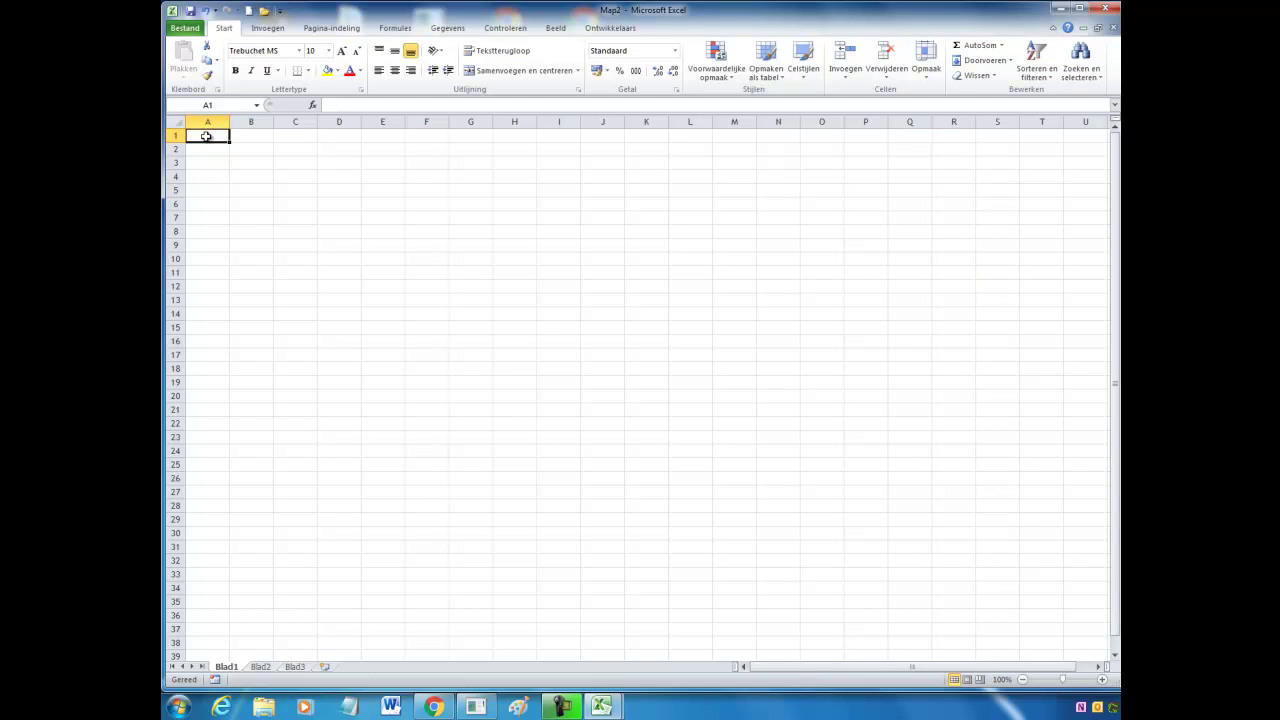
{"action": "type", "text": "1 1"}
{"action": "left_click", "coordinate": [209, 174]}
{"action": "type", "text": "1"}
{"action": "left_click", "coordinate": [248, 176]}
{"action": "type", "text": "1"}
{"action": "left_click", "coordinate": [252, 160]}
{"action": "type", "text": "1"}
{"action": "left_click", "coordinate": [320, 161]}
{"action": "type", "text": "1"}
{"action": "left_click", "coordinate": [366, 163]}
Delete all the practice 1s so the Map2 sheet is empty again.
{"action": "left_click", "coordinate": [208, 136]}
{"action": "left_click_drag", "start_coordinate": [208, 136], "coordinate": [208, 149]}
{"action": "key", "text": "Delete"}
{"action": "left_click", "coordinate": [212, 176]}
{"action": "key", "text": "Delete"}
{"action": "left_click", "coordinate": [248, 176]}
{"action": "key", "text": "Delete"}
{"action": "left_click", "coordinate": [251, 163]}
{"action": "key", "text": "Delete"}
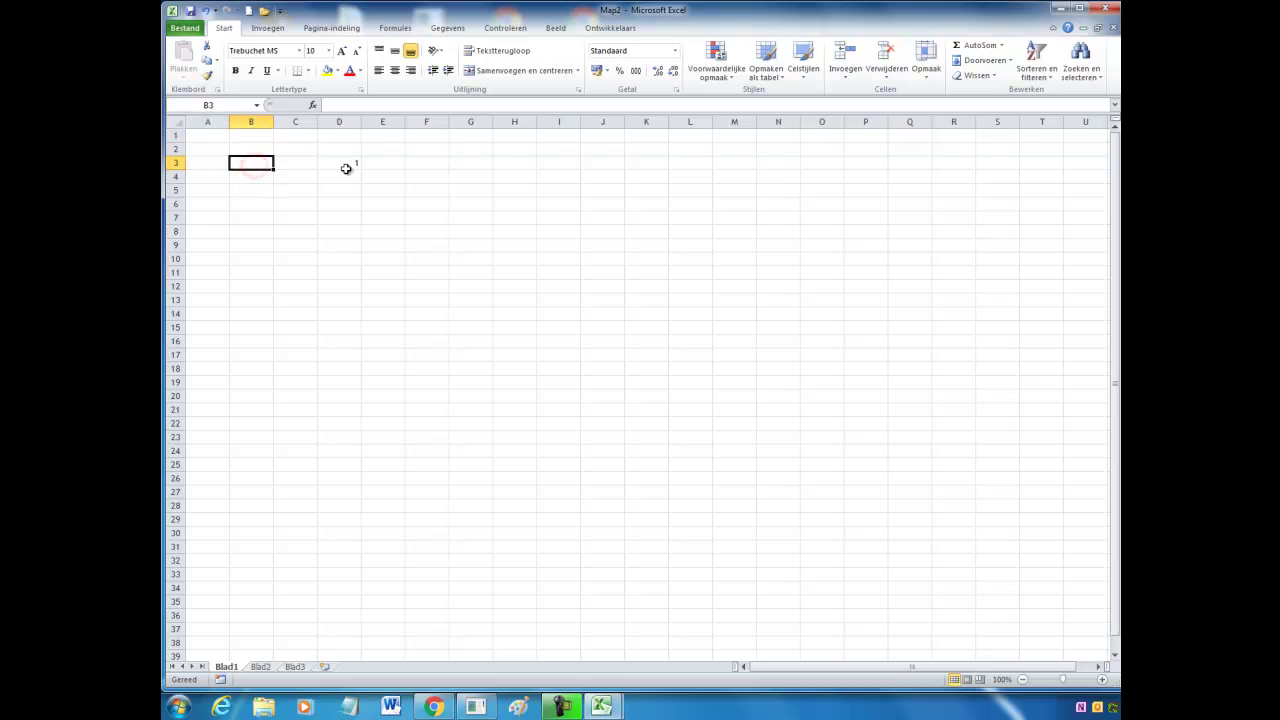
{"action": "left_click", "coordinate": [345, 163]}
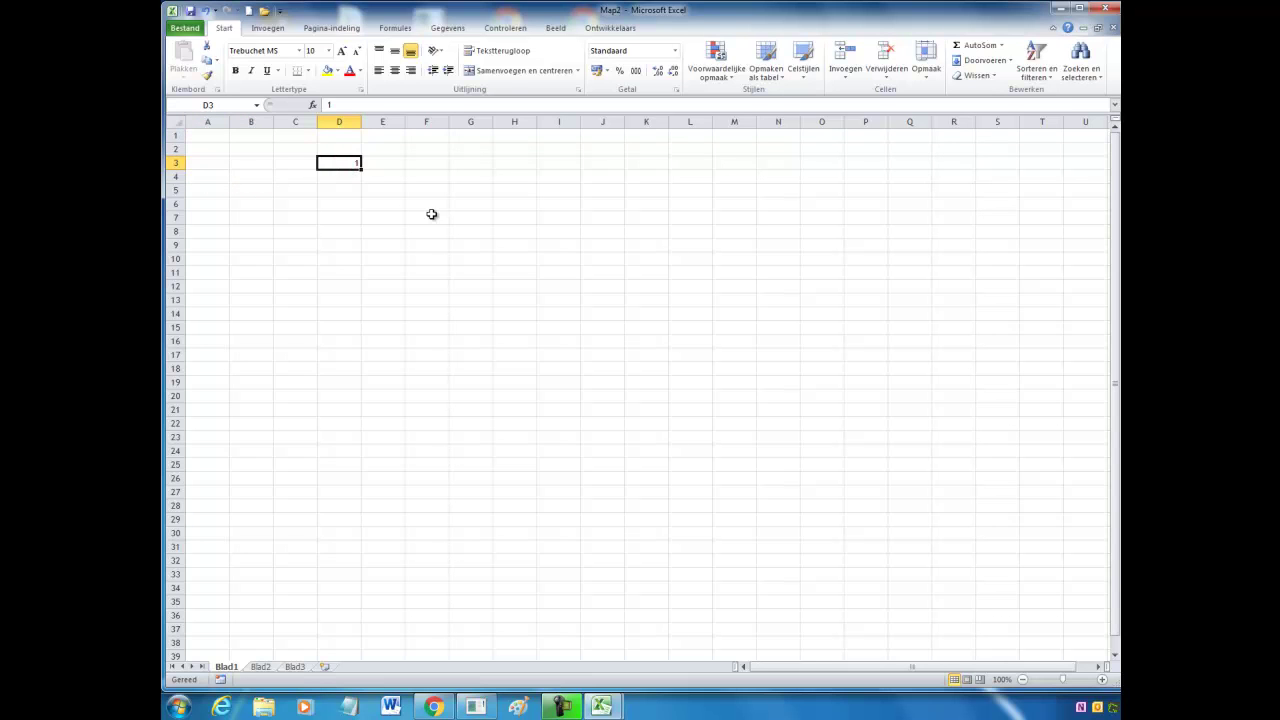
{"action": "left_click", "coordinate": [207, 135]}
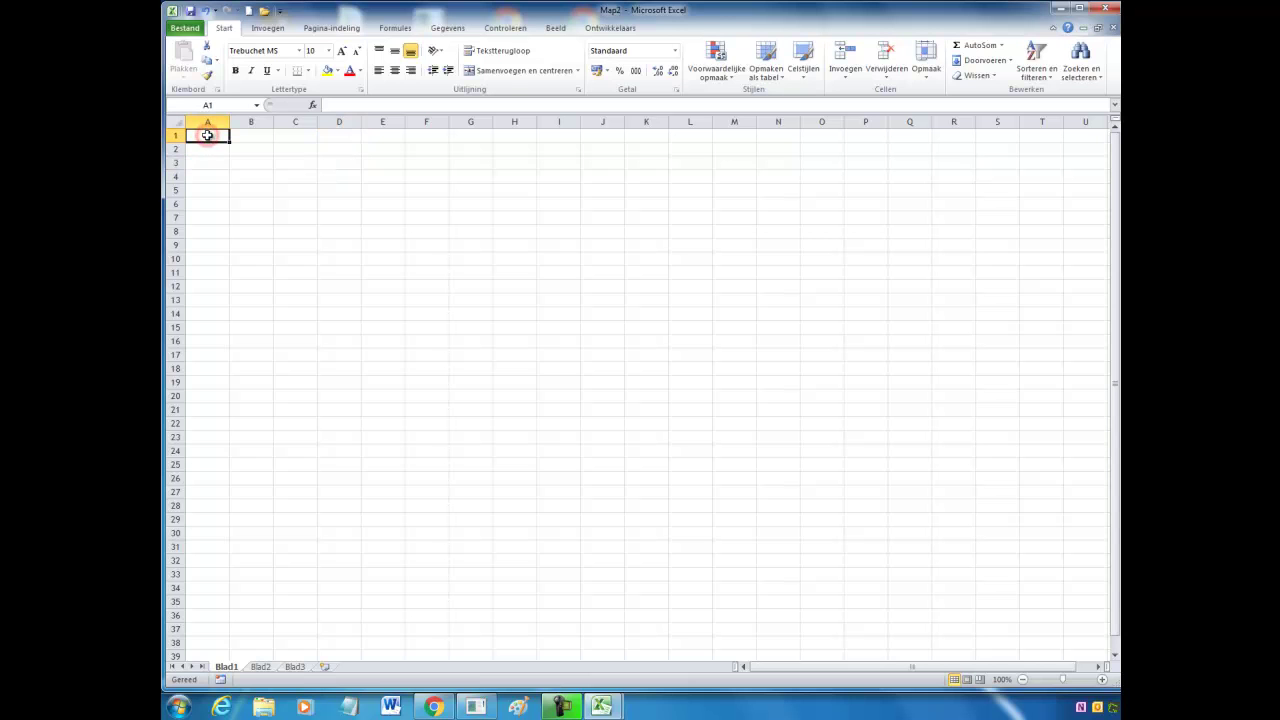
Create another new blank workbook, Map3.
{"action": "left_click", "coordinate": [186, 30]}
{"action": "left_click", "coordinate": [195, 182]}
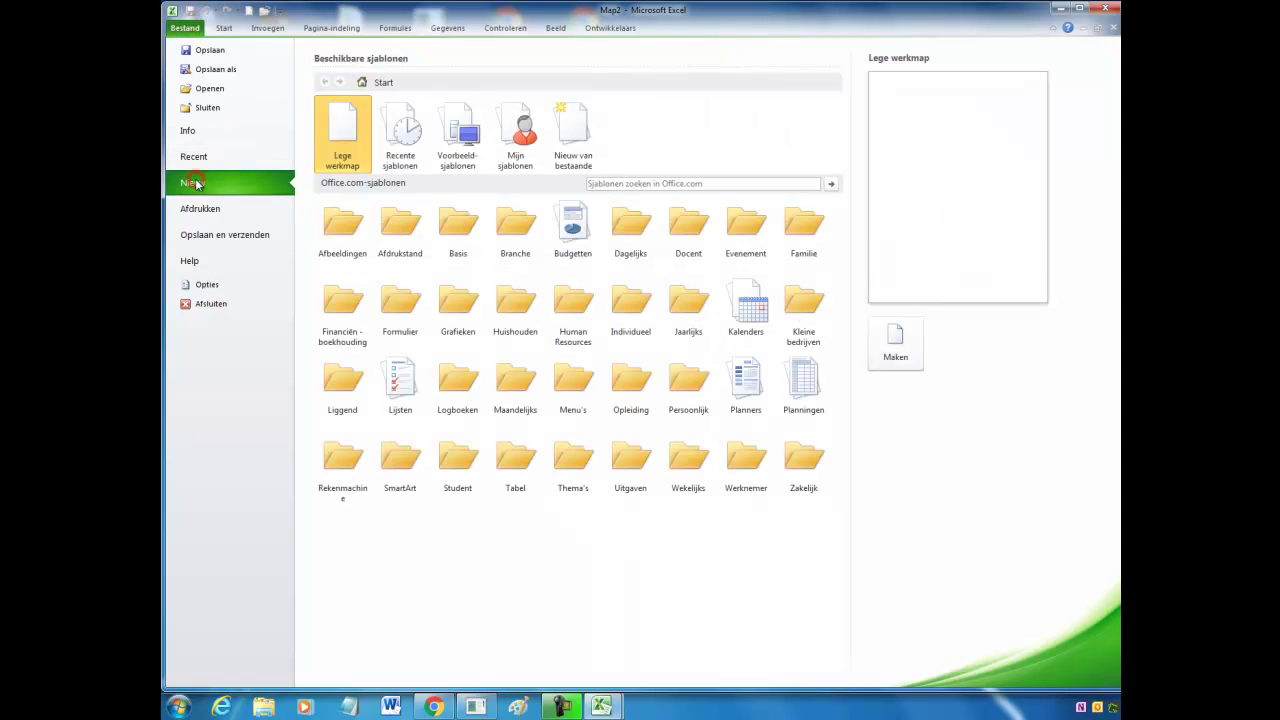
{"action": "left_click", "coordinate": [894, 345]}
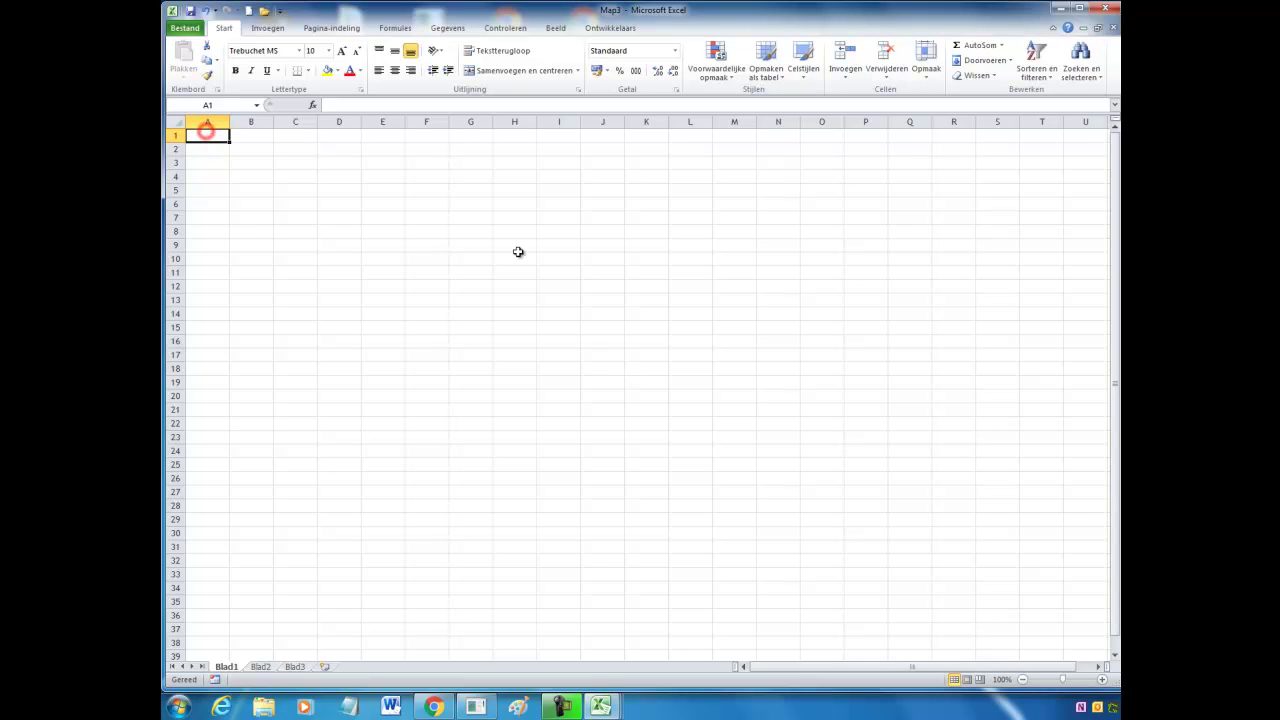
Start the header row with Naam in A1 and dates from 1-1-2011 across row 1.
{"action": "type", "text": "Naam"}
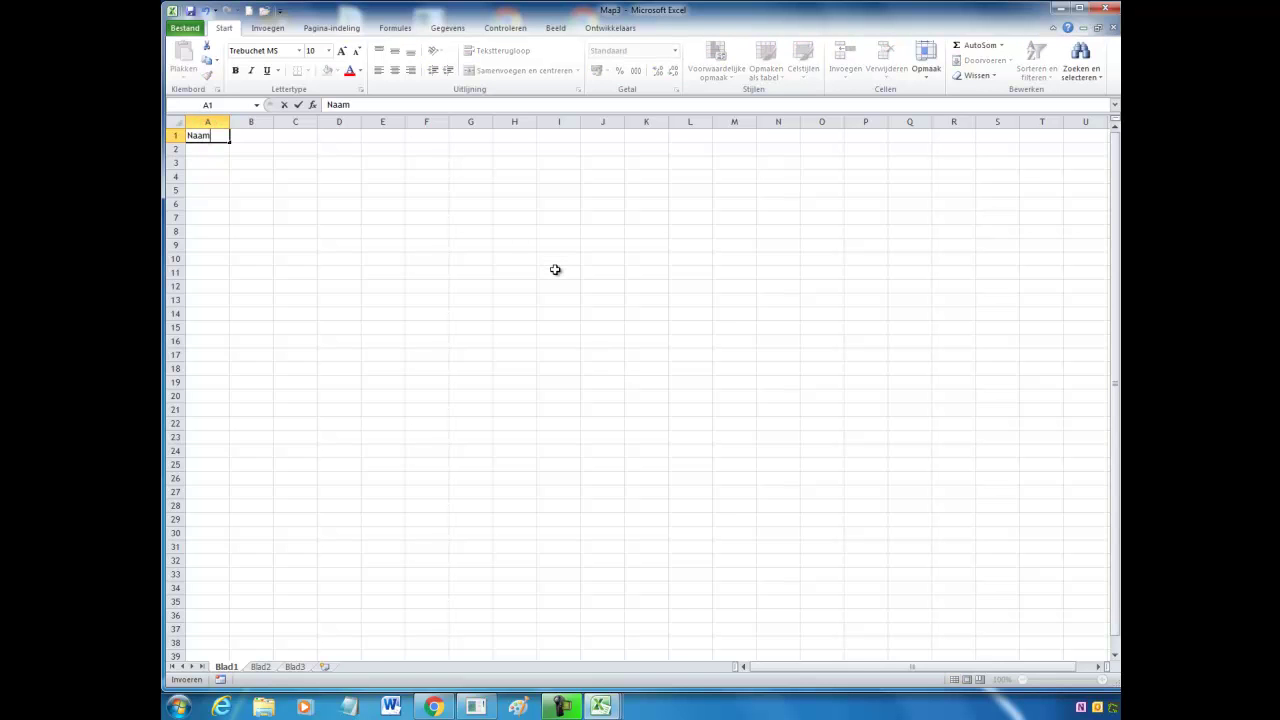
{"action": "key", "text": "Tab"}
{"action": "type", "text": "1-"}
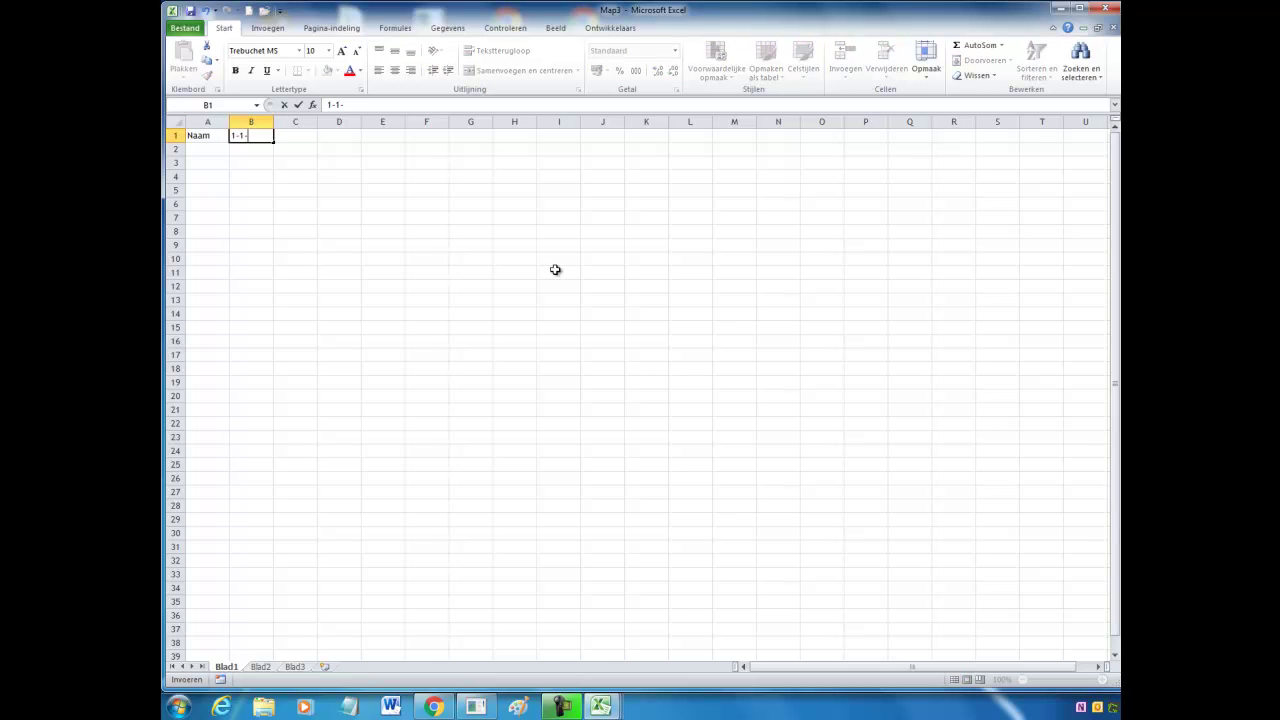
{"action": "type", "text": "2011"}
{"action": "key", "text": "Tab"}
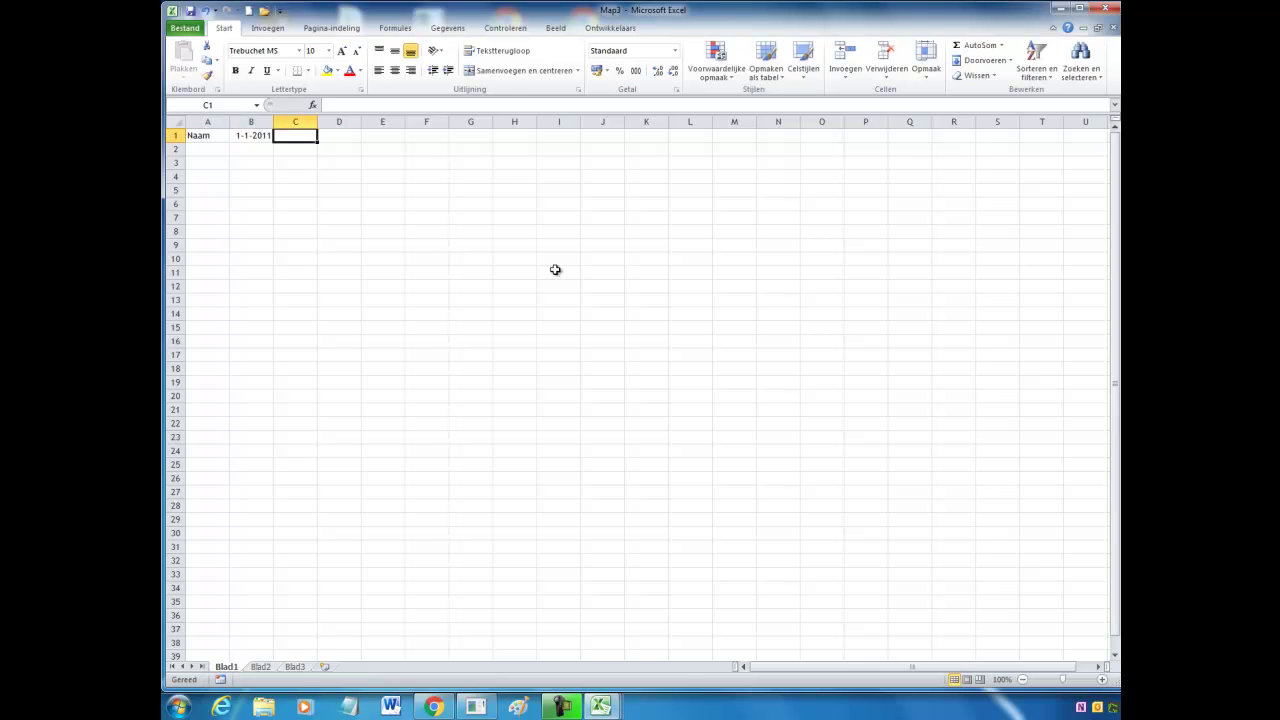
{"action": "type", "text": "10"}
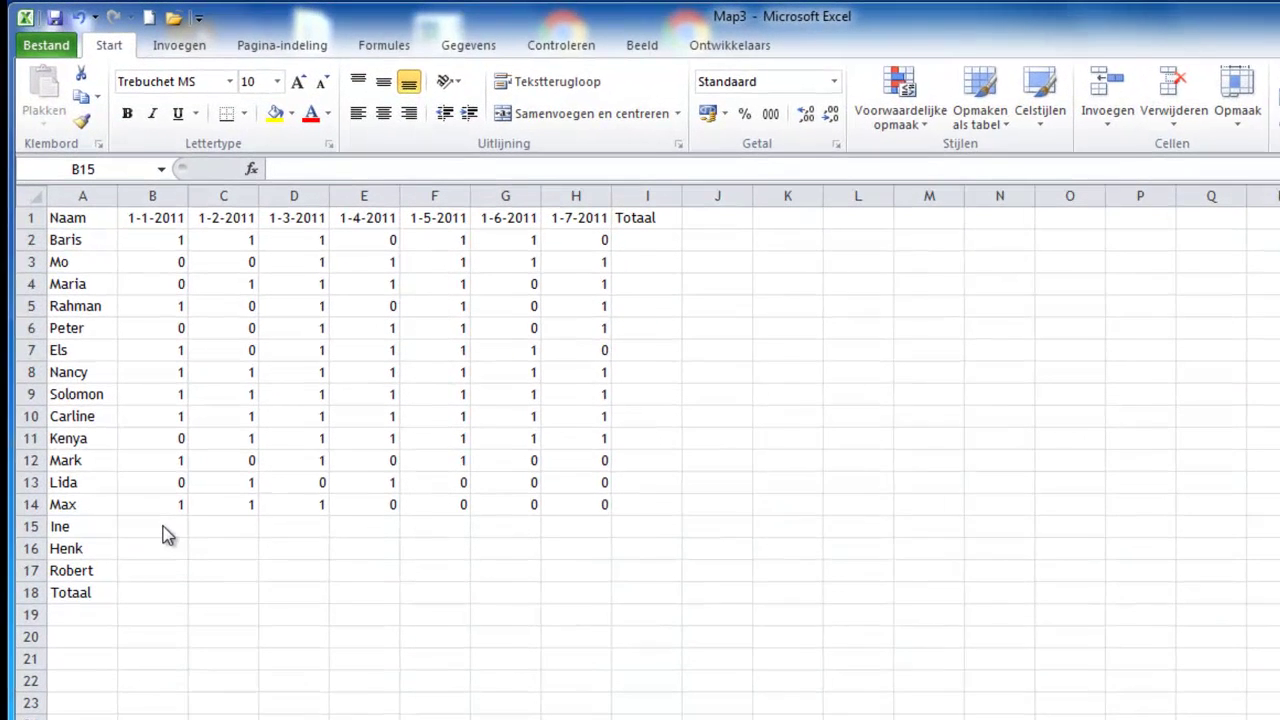
Fill row 15's marks B15:H15 with 1, 0, 1, 0, 1, 0, 1.
{"action": "left_click", "coordinate": [258, 325]}
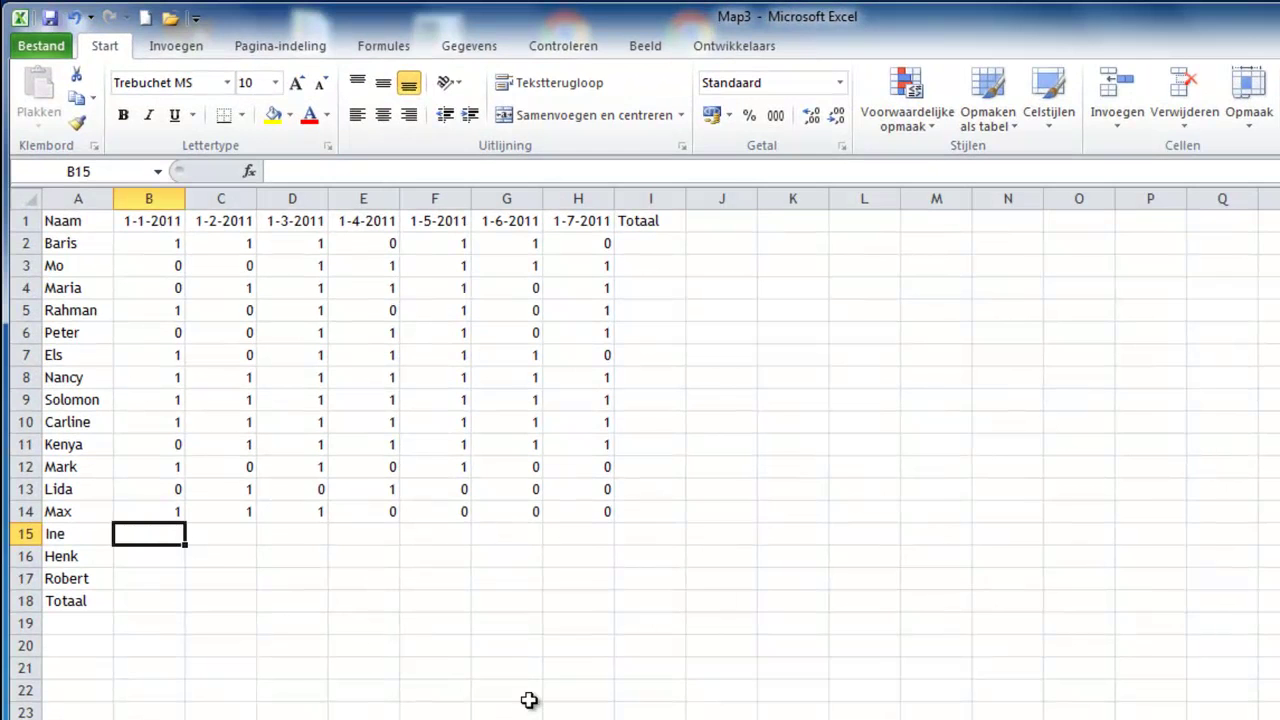
{"action": "type", "text": "1"}
{"action": "key", "text": "Tab"}
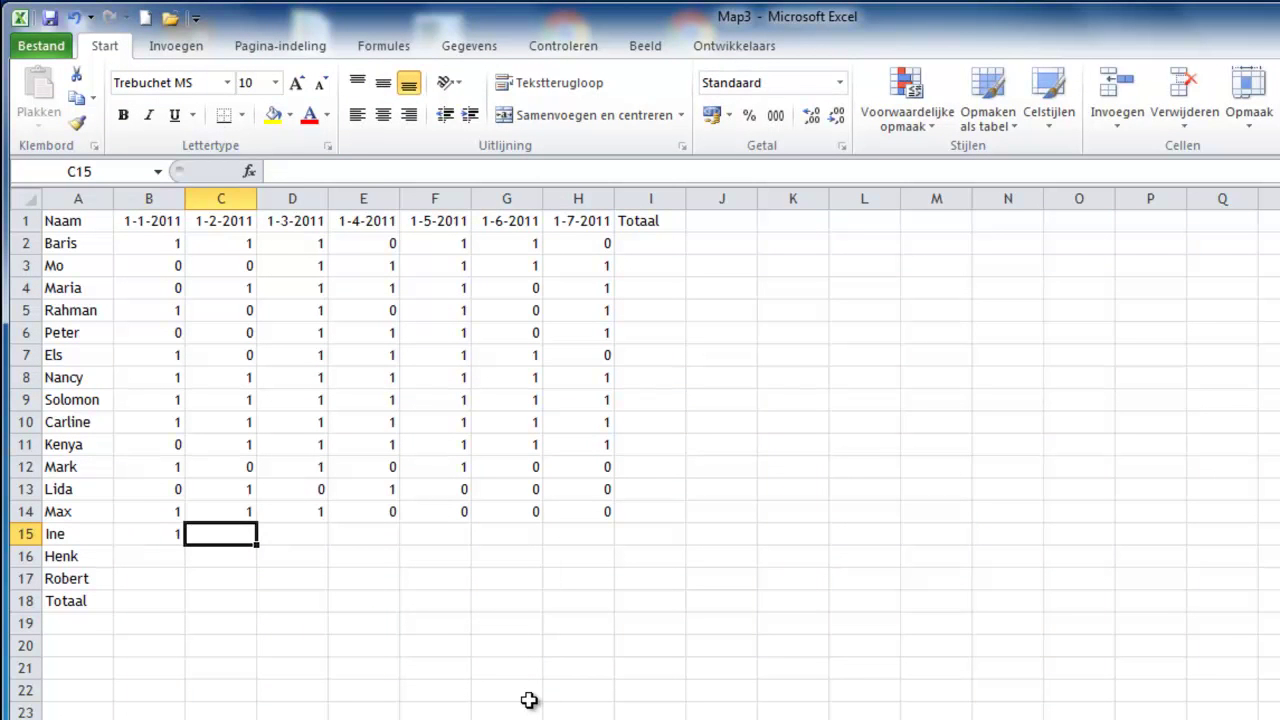
{"action": "type", "text": "0"}
{"action": "key", "text": "Tab"}
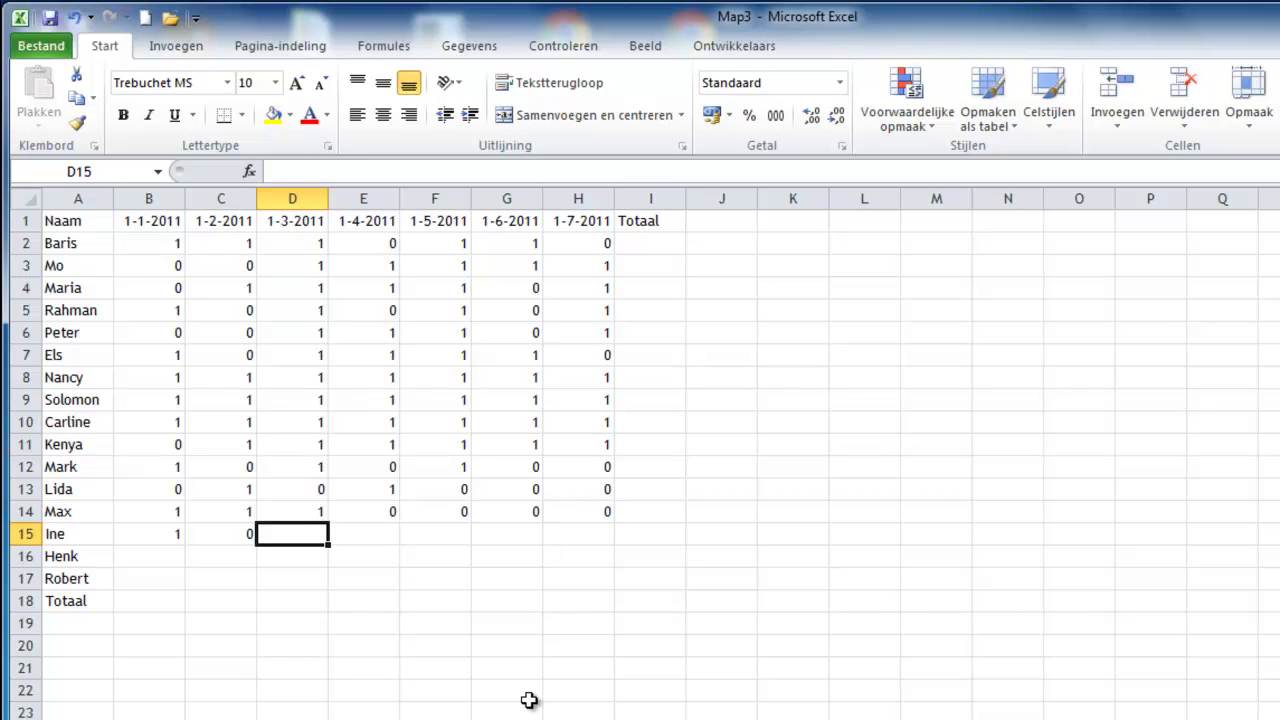
{"action": "type", "text": "1"}
{"action": "key", "text": "Tab"}
{"action": "type", "text": "0"}
{"action": "key", "text": "Tab"}
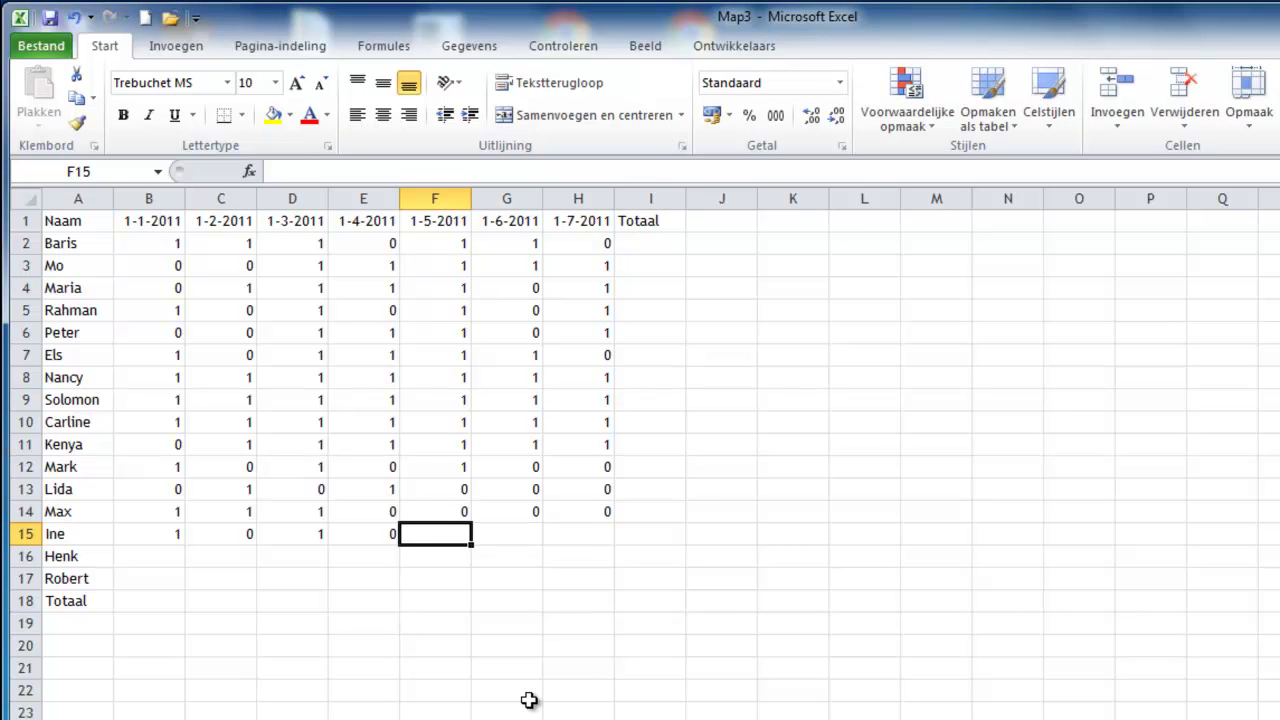
{"action": "type", "text": "1"}
{"action": "key", "text": "Tab"}
{"action": "type", "text": "0"}
{"action": "key", "text": "Tab"}
{"action": "type", "text": "1"}
{"action": "key", "text": "Left"}
{"action": "key", "text": "Right"}
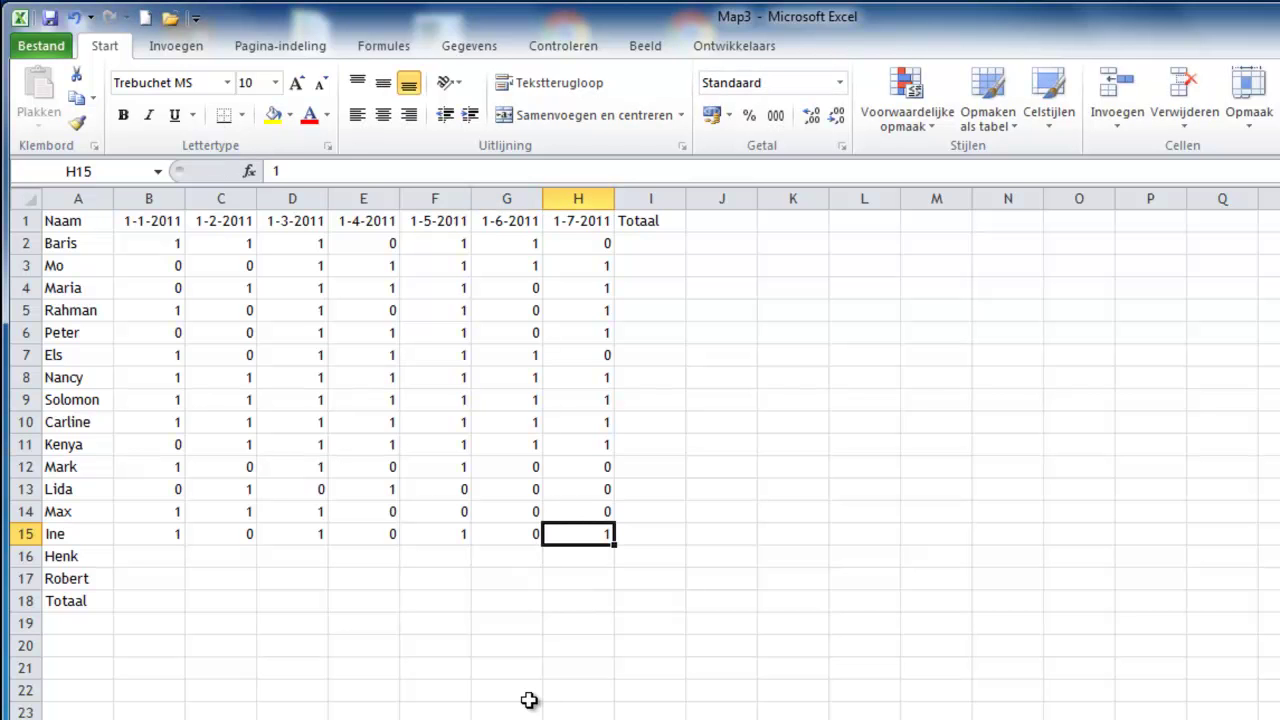
{"action": "left_click", "coordinate": [65, 533]}
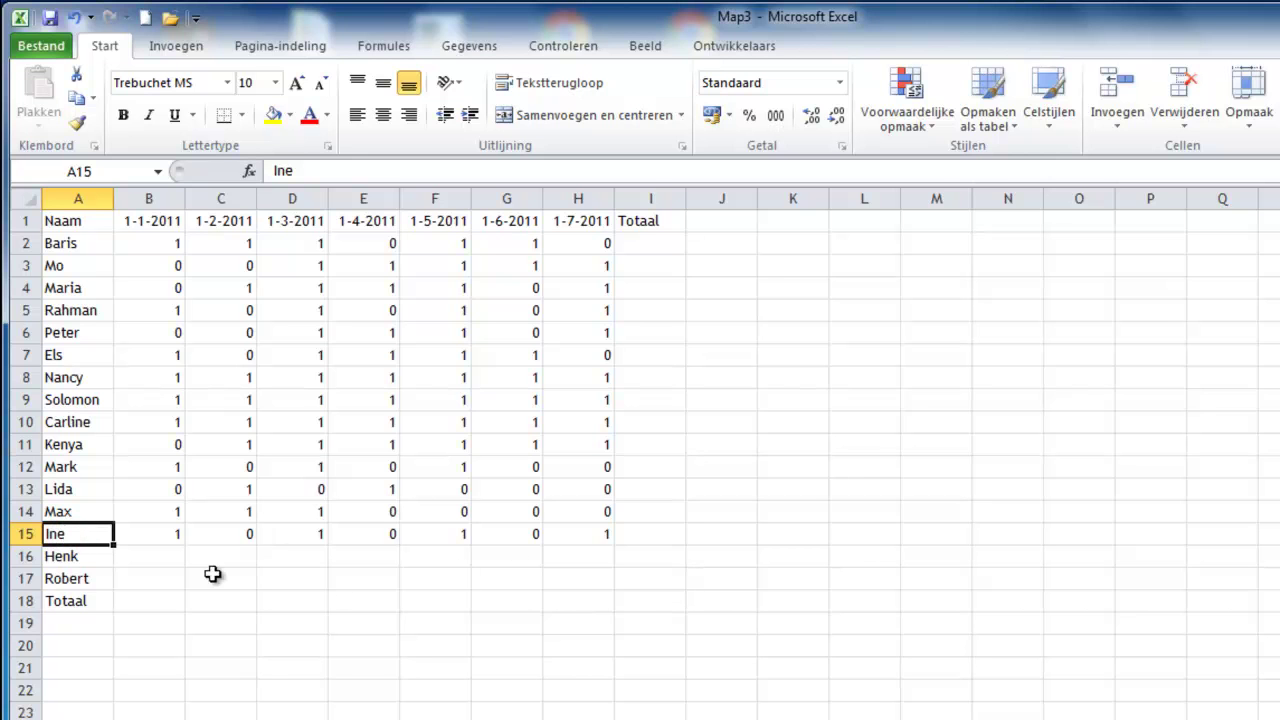
Mark rows 16 and 17 with 1 for all seven dates.
{"action": "left_click", "coordinate": [149, 559]}
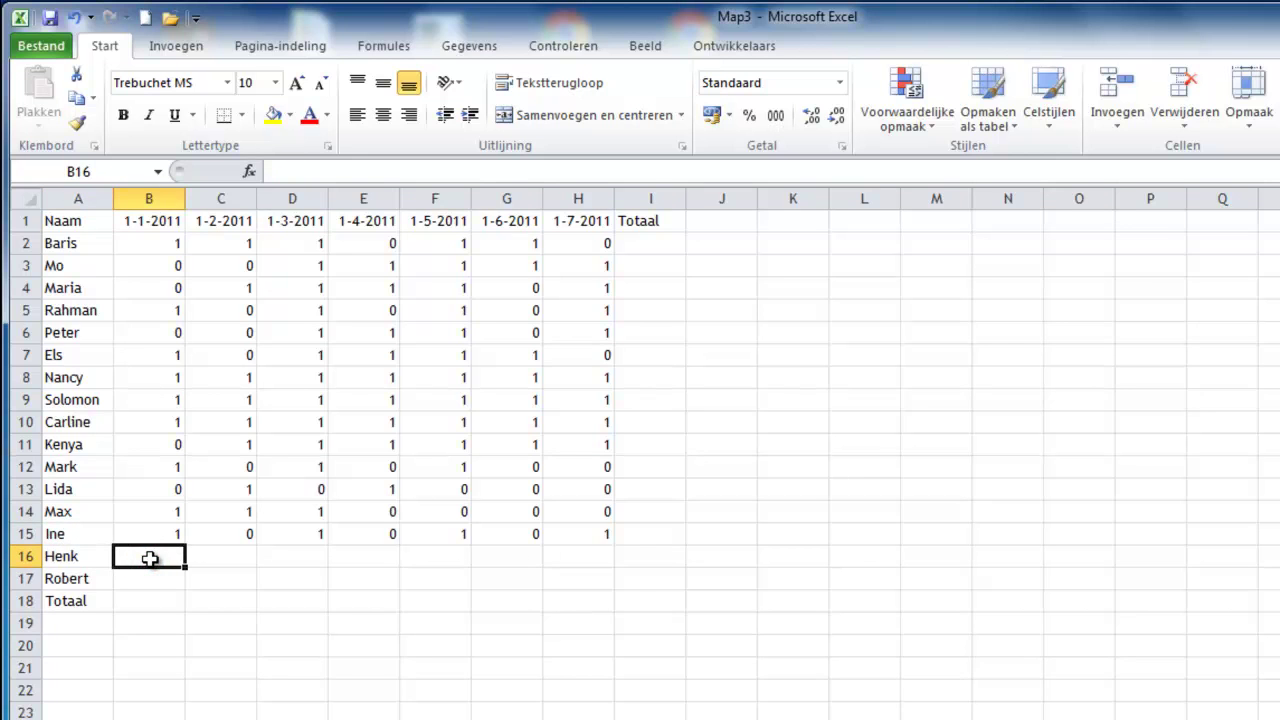
{"action": "type", "text": "1\t1\t1\t1\t1\t1\t1 1"}
{"action": "key", "text": "Left"}
{"action": "key", "text": "Left"}
{"action": "key", "text": "Left"}
{"action": "key", "text": "Right"}
{"action": "key", "text": "Right"}
{"action": "key", "text": "Right"}
{"action": "key", "text": "Left"}
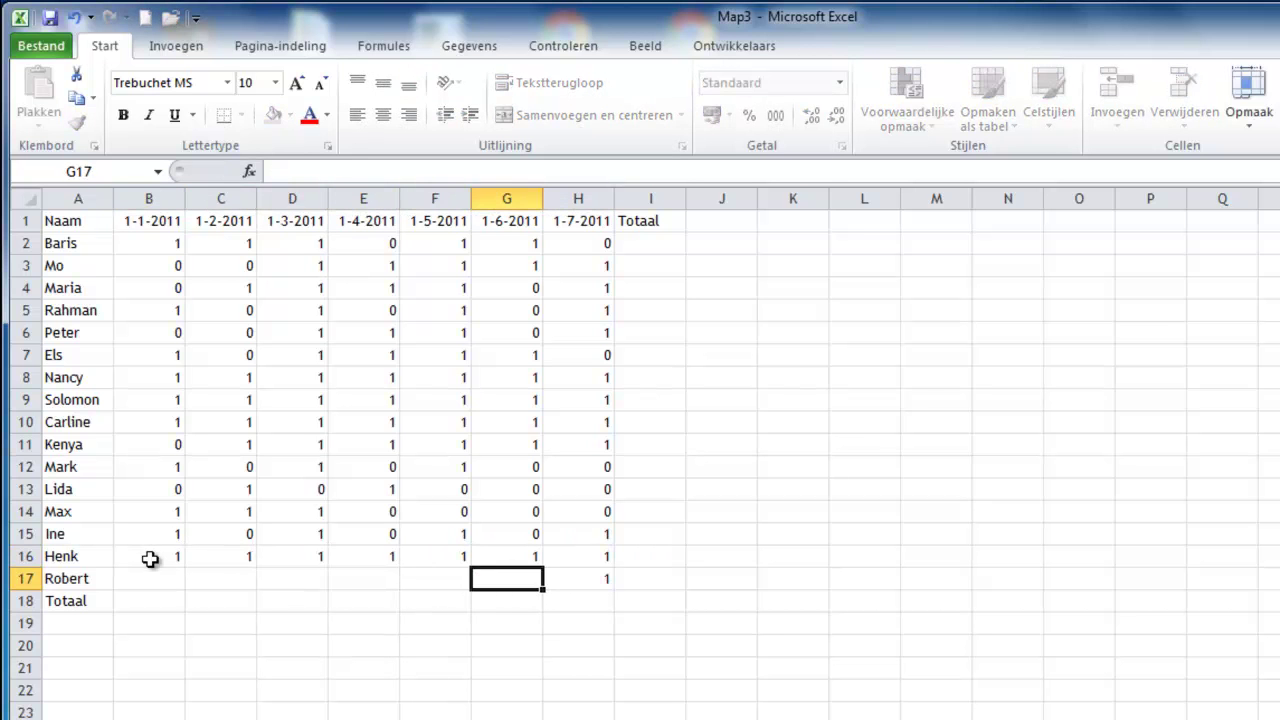
{"action": "key", "text": "1"}
{"action": "key", "text": "Left"}
{"action": "key", "text": "1"}
{"action": "key", "text": "Left"}
{"action": "key", "text": "1"}
{"action": "key", "text": "Left"}
{"action": "key", "text": "1"}
{"action": "key", "text": "Left"}
{"action": "key", "text": "1"}
{"action": "key", "text": "Left"}
{"action": "type", "text": "1"}
{"action": "key", "text": "Return"}
{"action": "key", "text": "Down"}
{"action": "key", "text": "Down"}
{"action": "key", "text": "Down"}
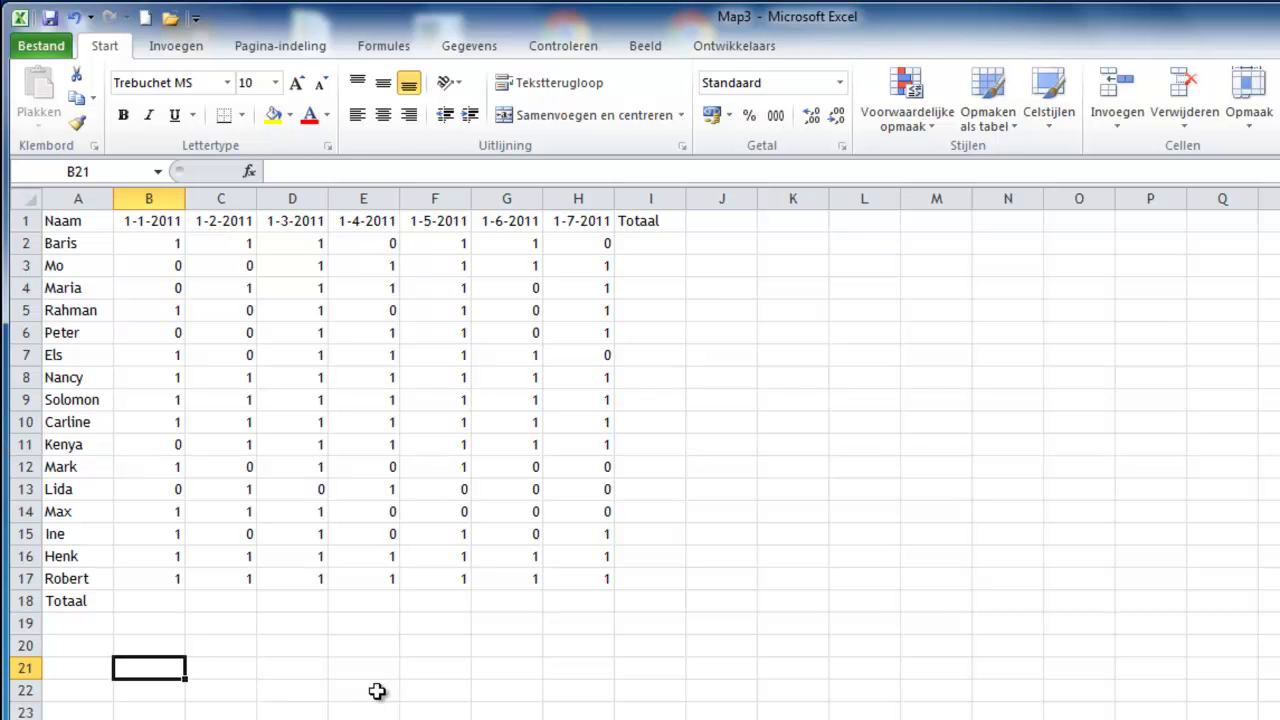
Save the workbook as aanwezig.xlsx in Mijn documenten.
{"action": "left_click", "coordinate": [41, 46]}
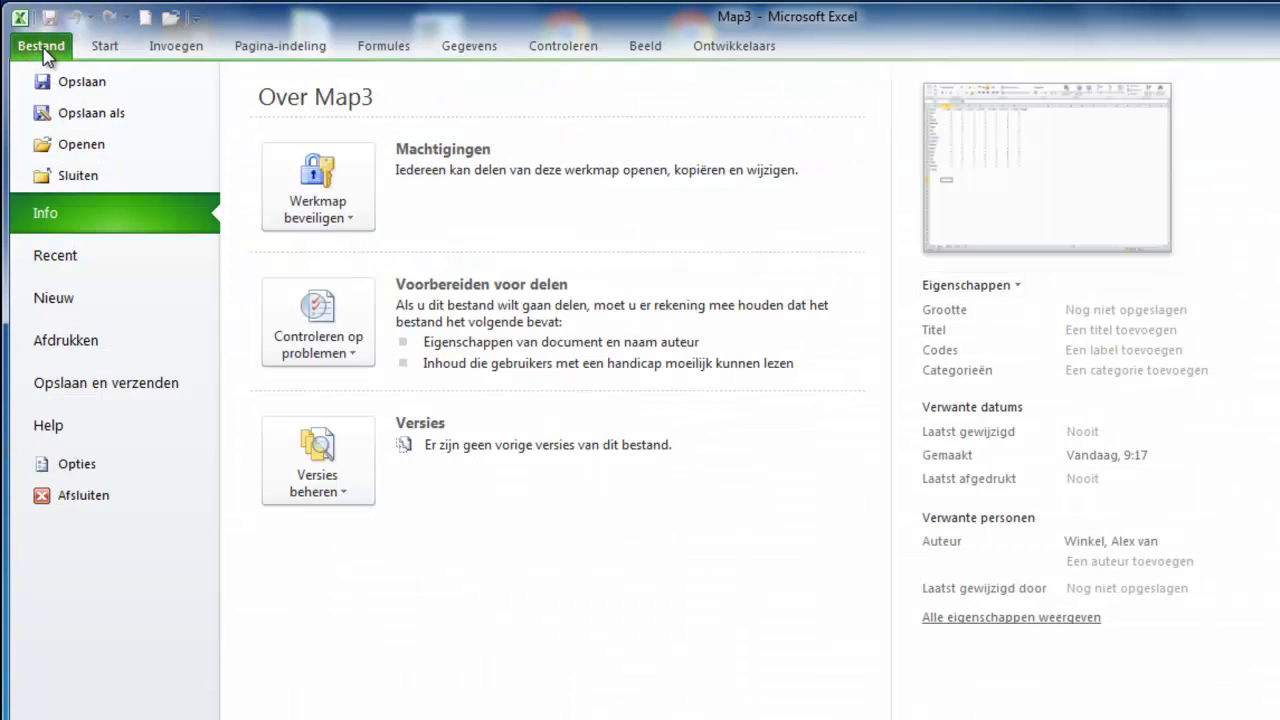
{"action": "left_click", "coordinate": [74, 116]}
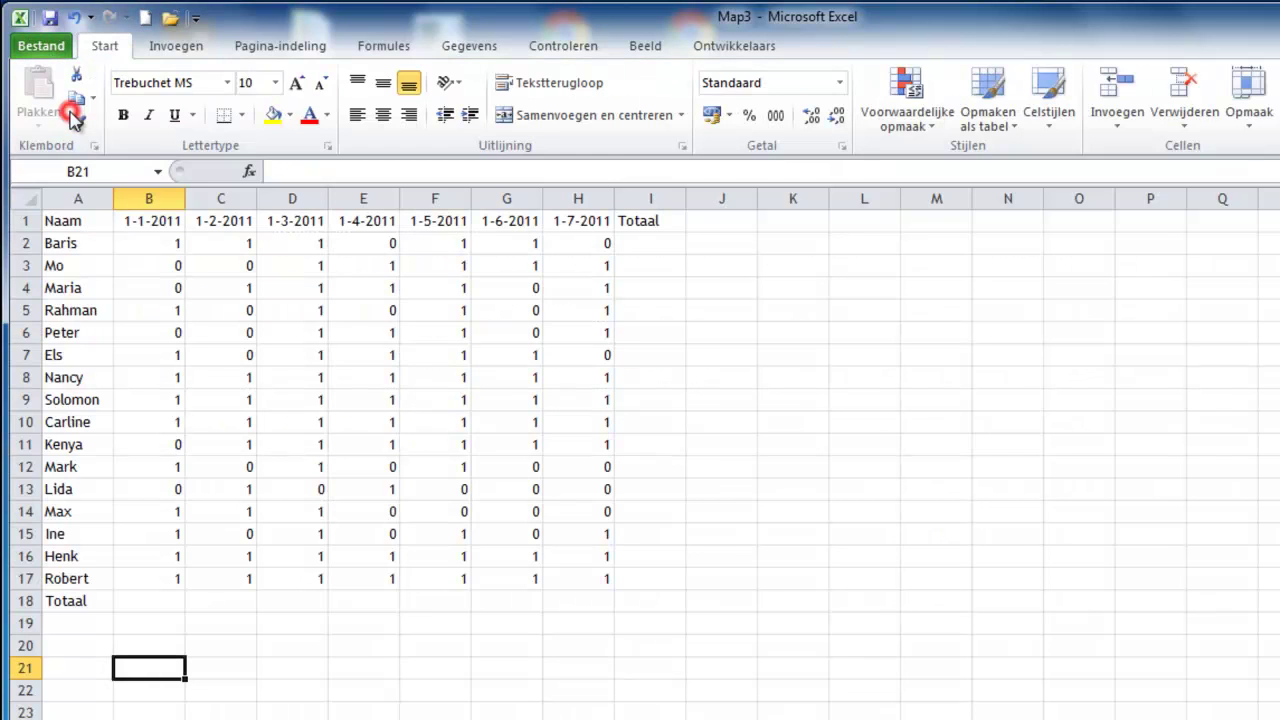
{"action": "type", "text": "aanwezig"}
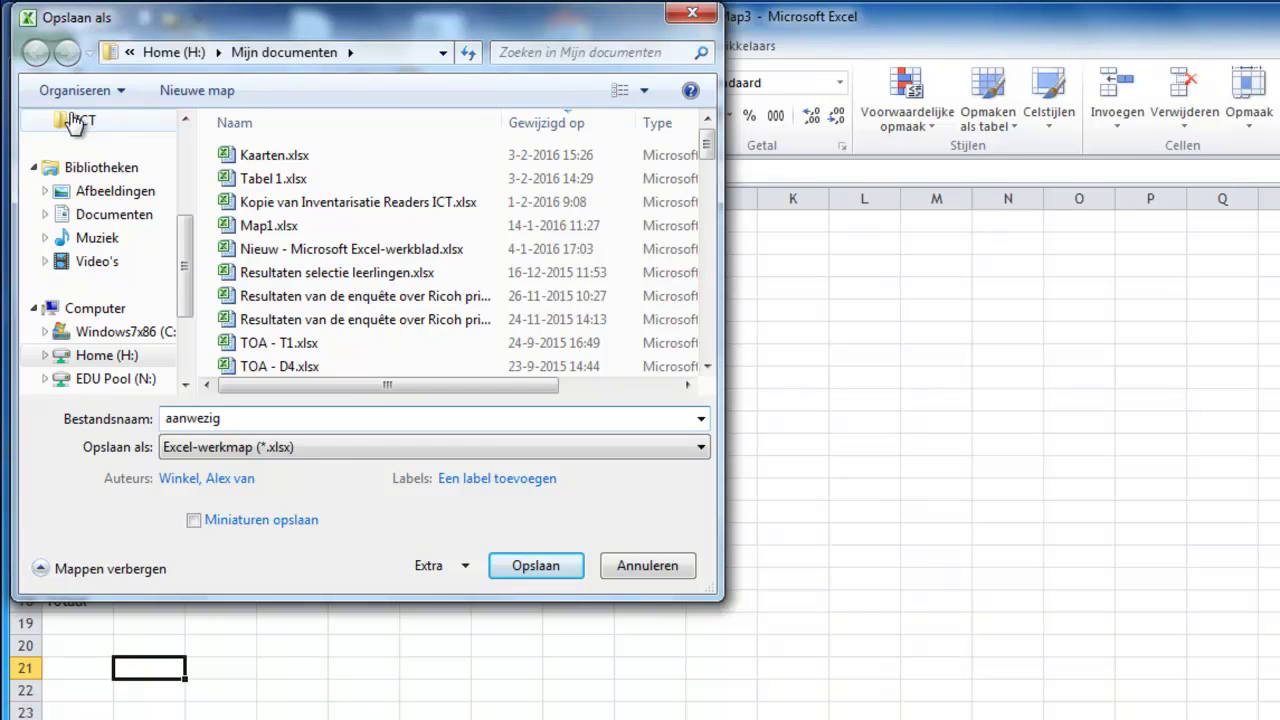
{"action": "left_click", "coordinate": [540, 568]}
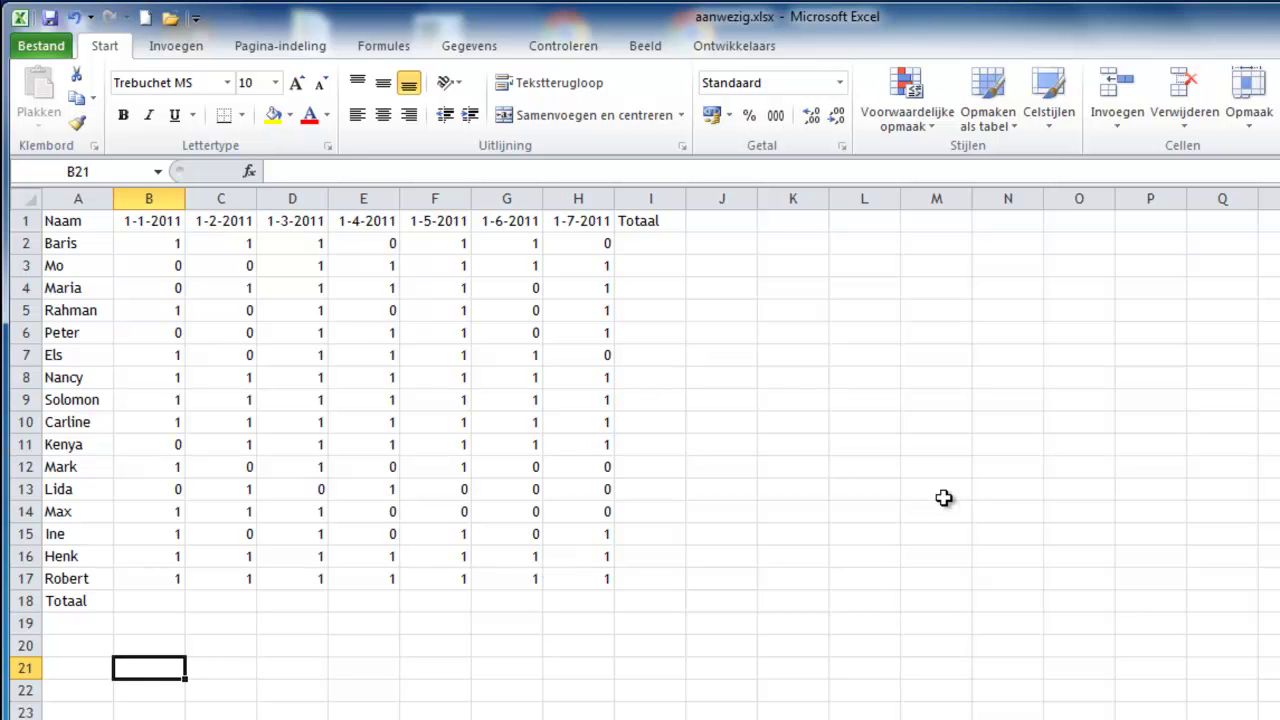
AutoSum the Totaal cells I2 and I3 for the first two student rows.
{"action": "left_click_drag", "start_coordinate": [147, 245], "coordinate": [580, 246]}
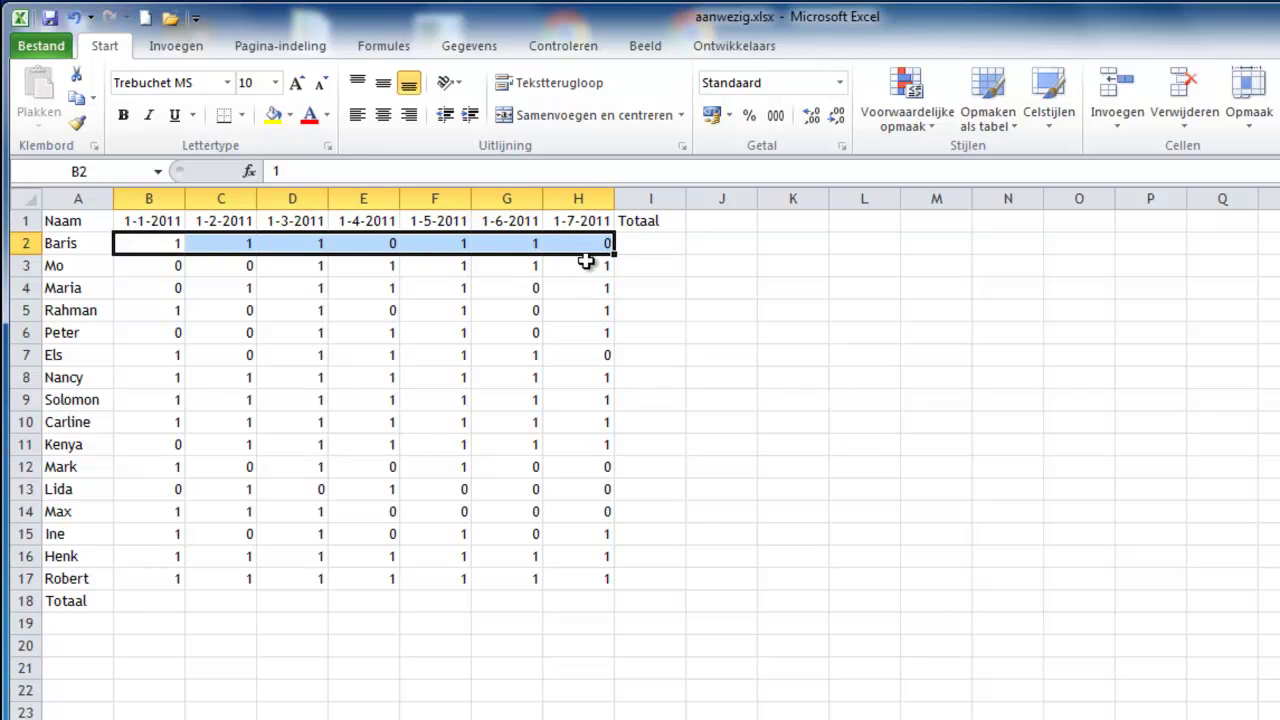
{"action": "left_click", "coordinate": [645, 247]}
{"action": "left_click_drag", "start_coordinate": [122, 250], "coordinate": [643, 243]}
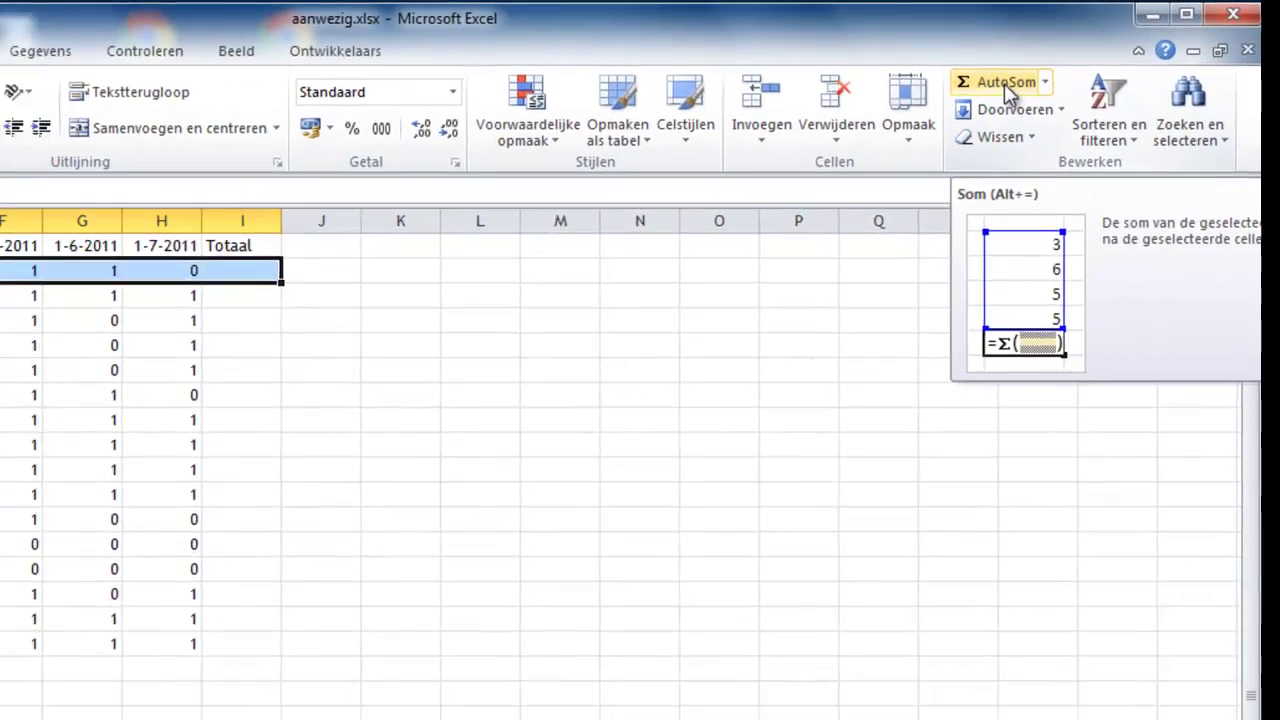
{"action": "left_click", "coordinate": [985, 92]}
{"action": "left_click_drag", "start_coordinate": [122, 214], "coordinate": [513, 210]}
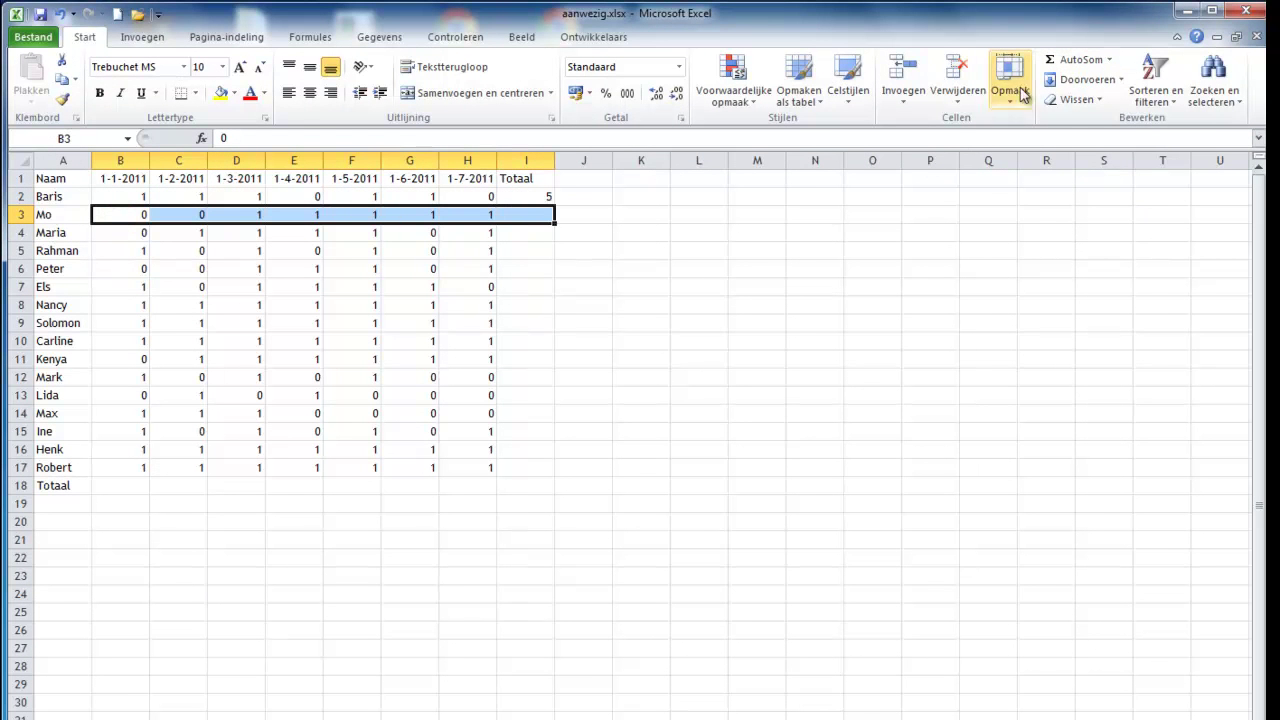
{"action": "left_click", "coordinate": [1065, 62]}
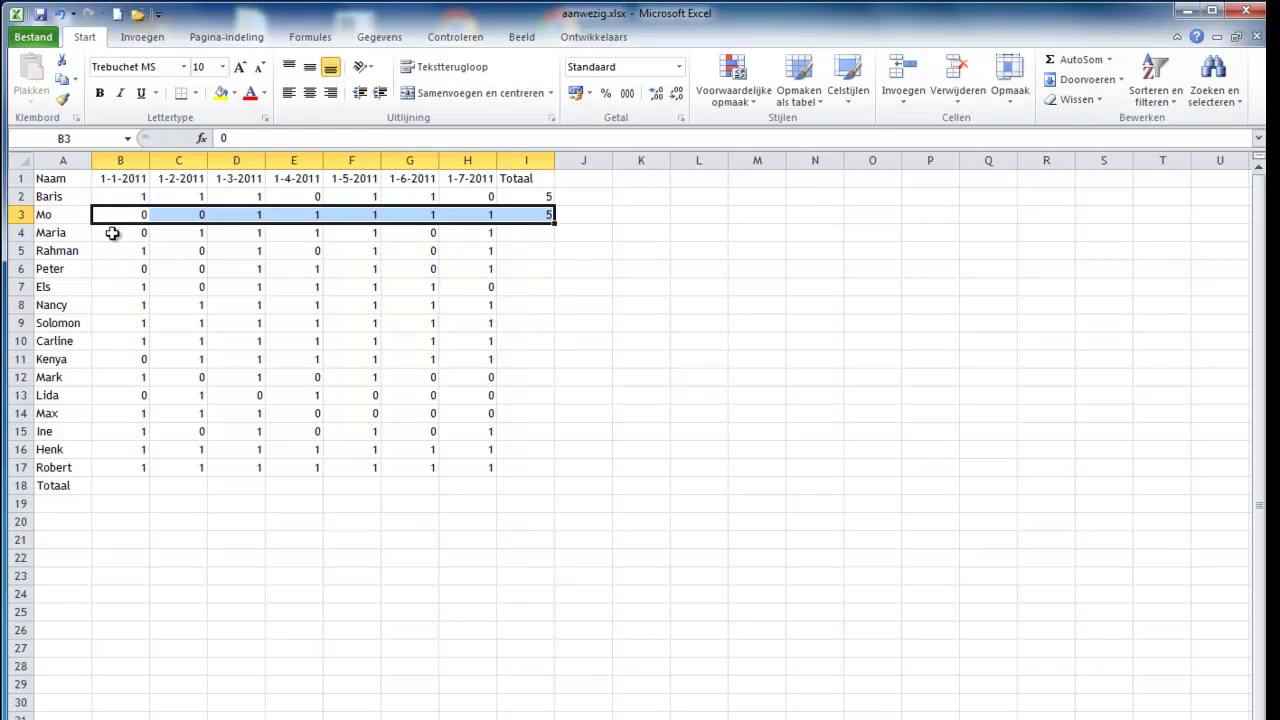
AutoSum the Totaal column for rows 4 to 17 in one go.
{"action": "mouse_move", "coordinate": [114, 232]}
{"action": "left_mouse_down"}
{"action": "mouse_move", "coordinate": [430, 414]}
{"action": "mouse_move", "coordinate": [468, 476]}
{"action": "mouse_move", "coordinate": [518, 464]}
{"action": "mouse_move", "coordinate": [483, 488]}
{"action": "left_mouse_up"}
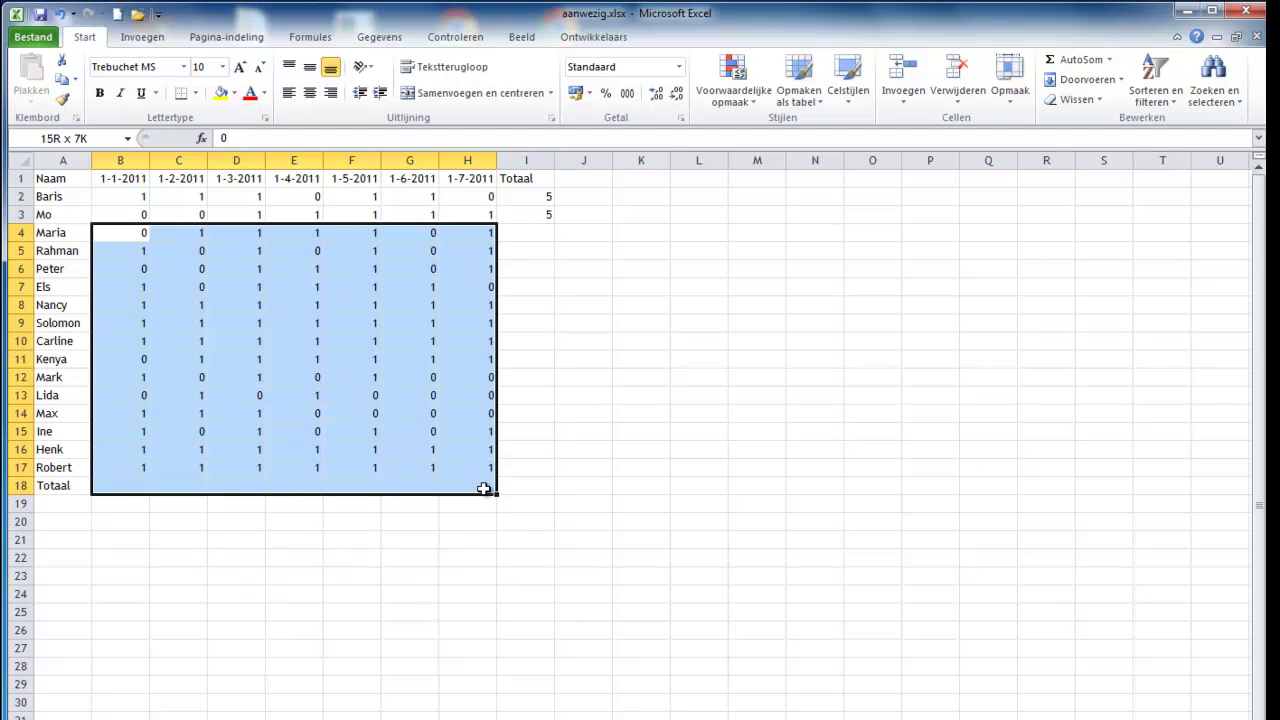
{"action": "left_click_drag", "start_coordinate": [483, 488], "coordinate": [510, 467]}
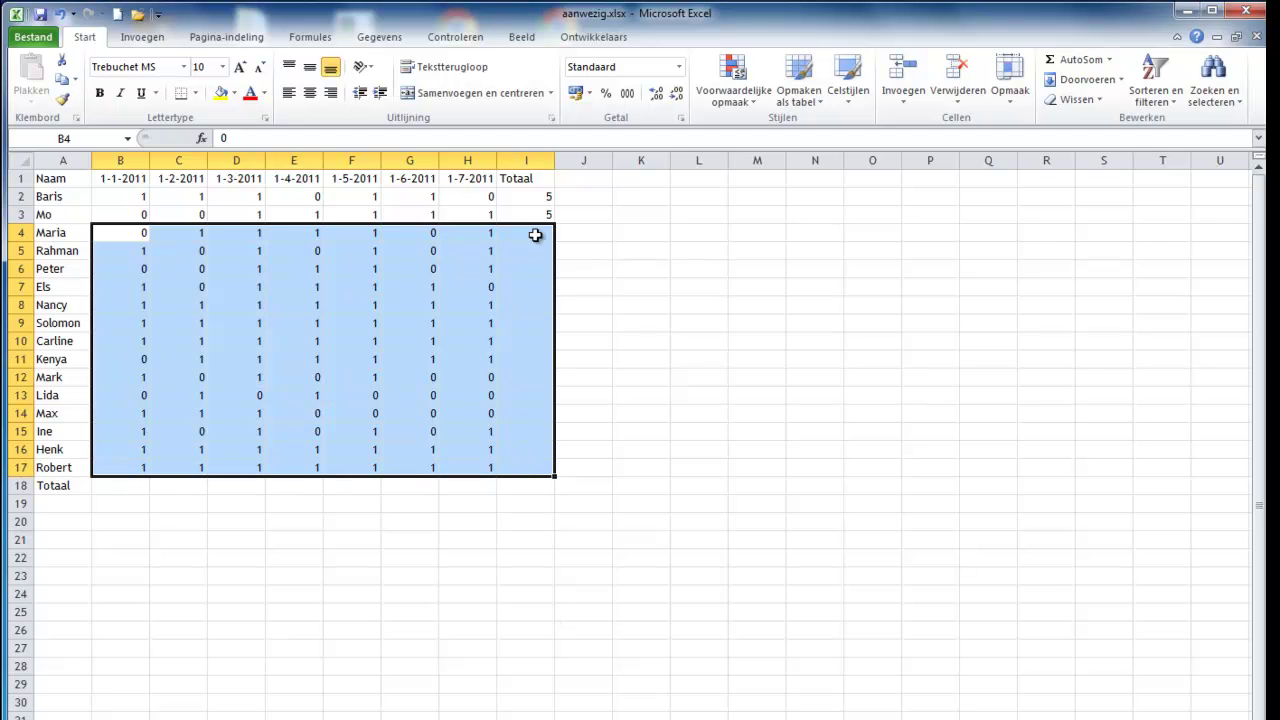
{"action": "left_click", "coordinate": [1065, 59]}
{"action": "left_click", "coordinate": [726, 525]}
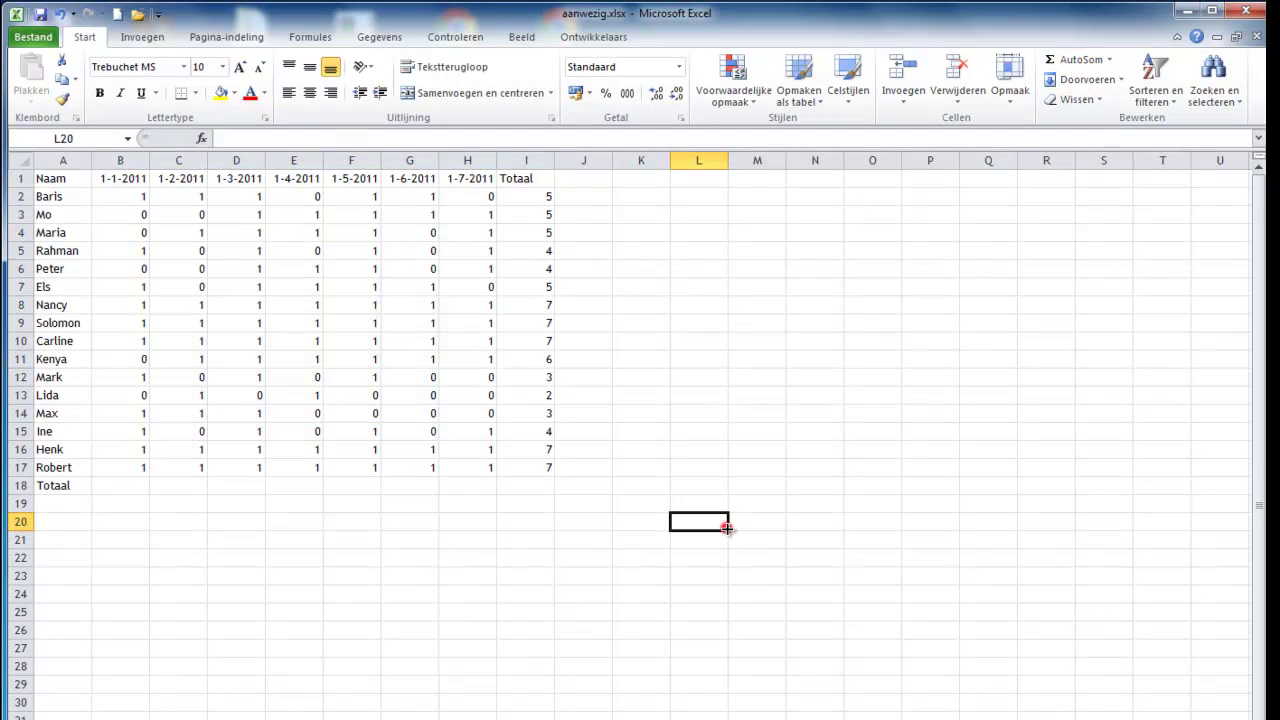
AutoSum each date column into row 18, giving 11, 10, 15, 11, 14, 9, 11.
{"action": "left_click_drag", "start_coordinate": [128, 197], "coordinate": [136, 485]}
{"action": "left_click", "coordinate": [1073, 58]}
{"action": "left_click", "coordinate": [185, 201]}
{"action": "left_click_drag", "start_coordinate": [185, 201], "coordinate": [180, 485]}
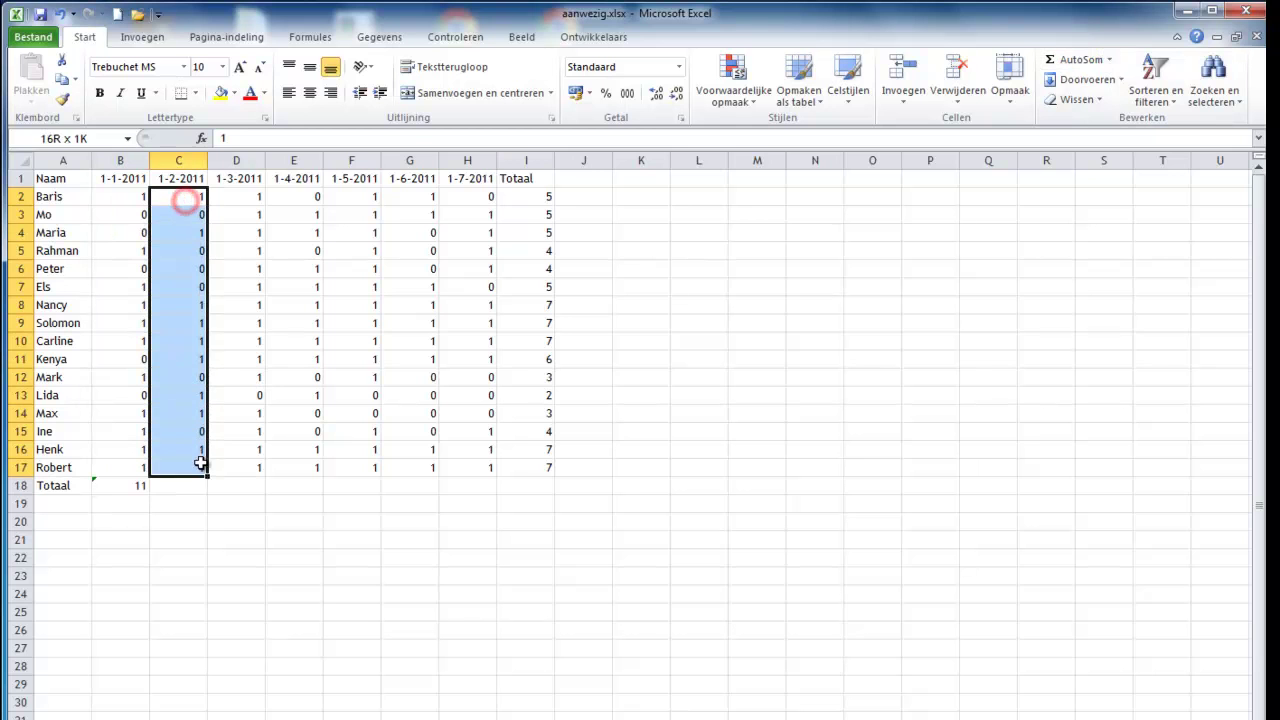
{"action": "left_click", "coordinate": [1073, 62]}
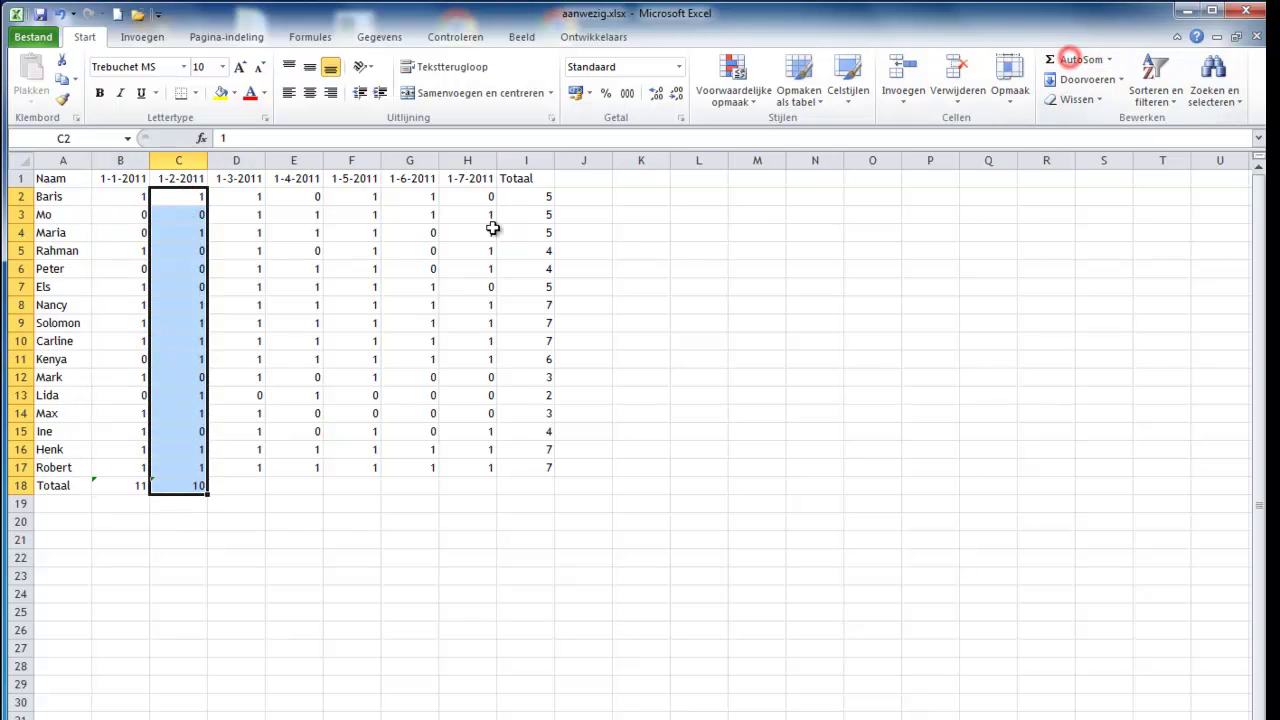
{"action": "mouse_move", "coordinate": [258, 197]}
{"action": "left_mouse_down"}
{"action": "mouse_move", "coordinate": [481, 473]}
{"action": "mouse_move", "coordinate": [480, 489]}
{"action": "left_mouse_up"}
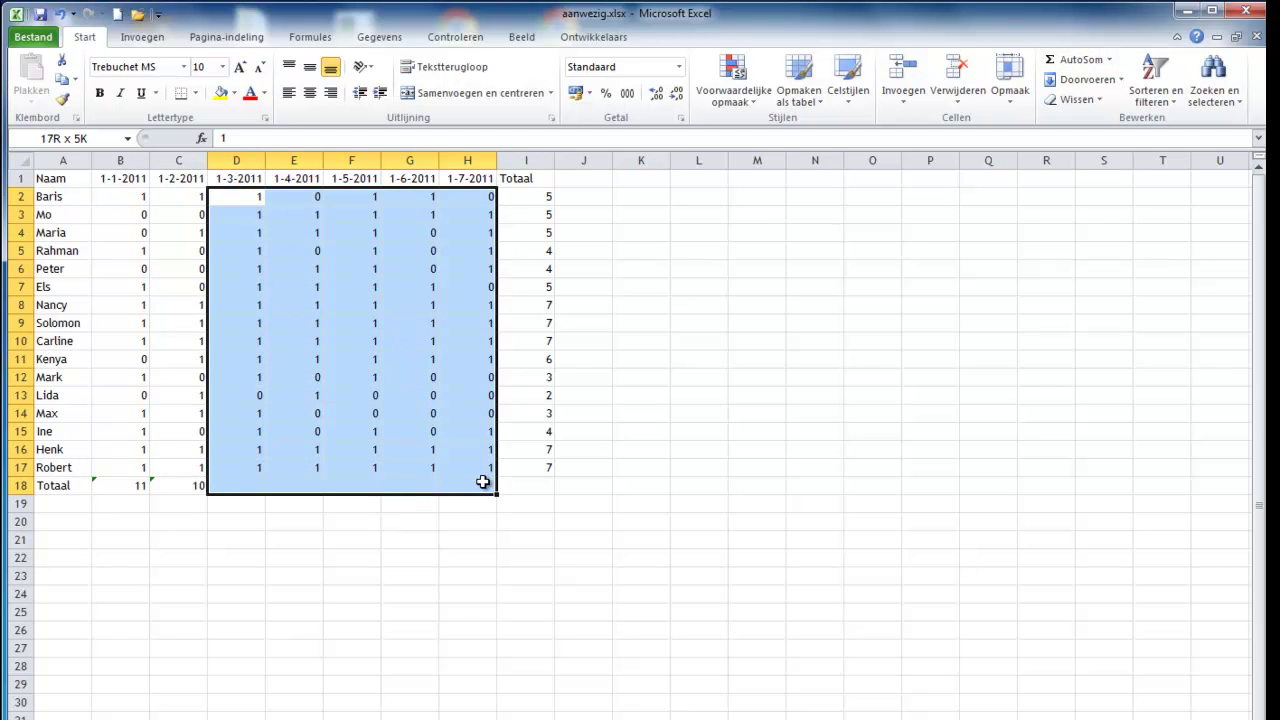
{"action": "left_click", "coordinate": [1068, 59]}
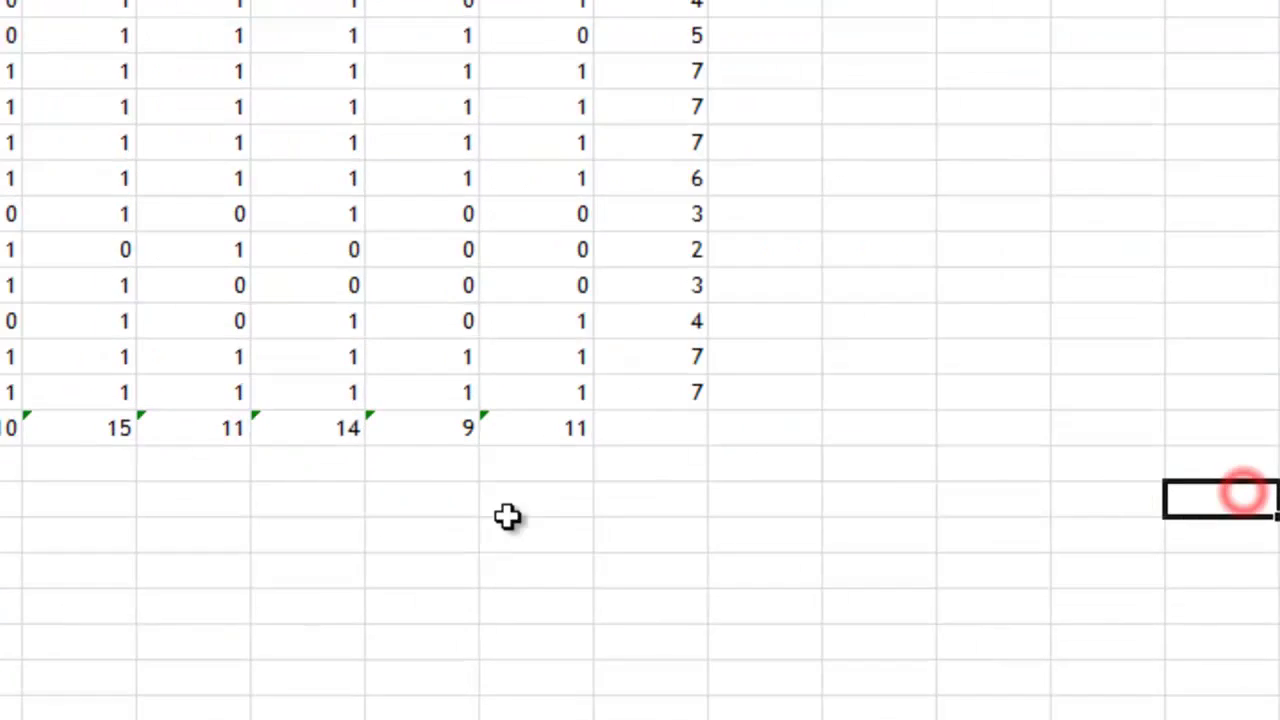
Inspect the error warning options on the H18 total, then close the list.
{"action": "left_click", "coordinate": [443, 485]}
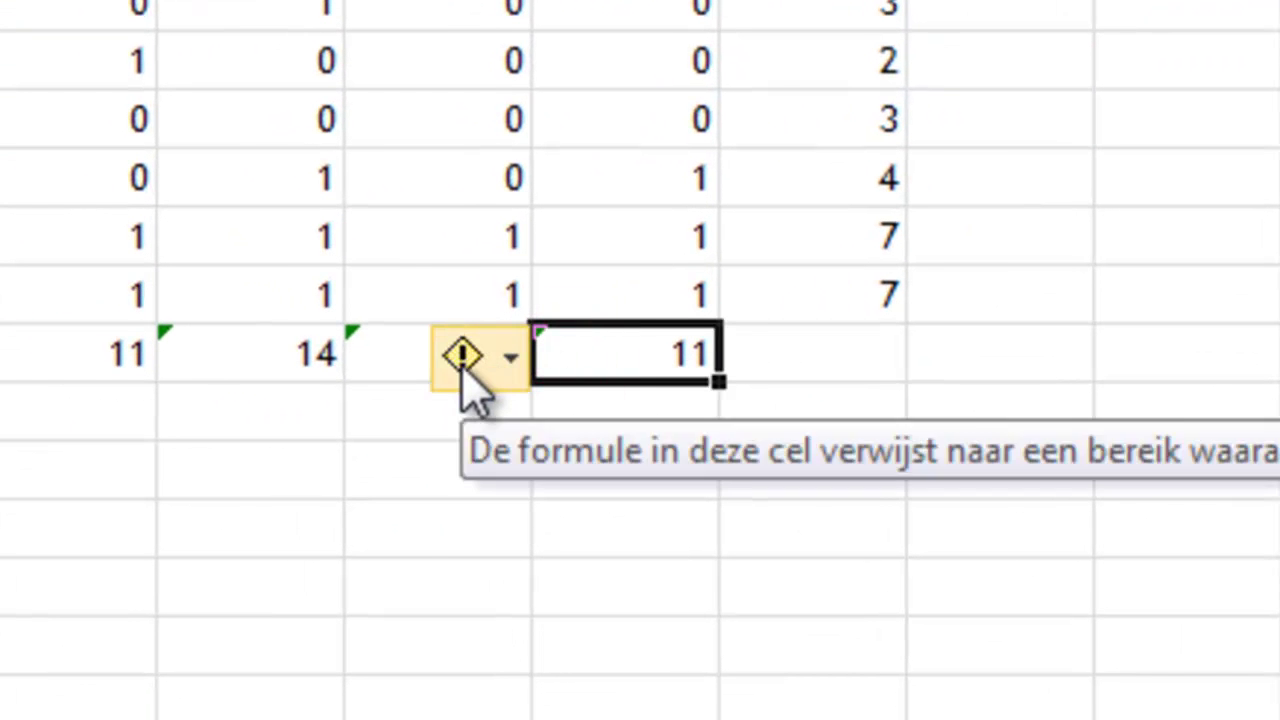
{"action": "left_click", "coordinate": [463, 370]}
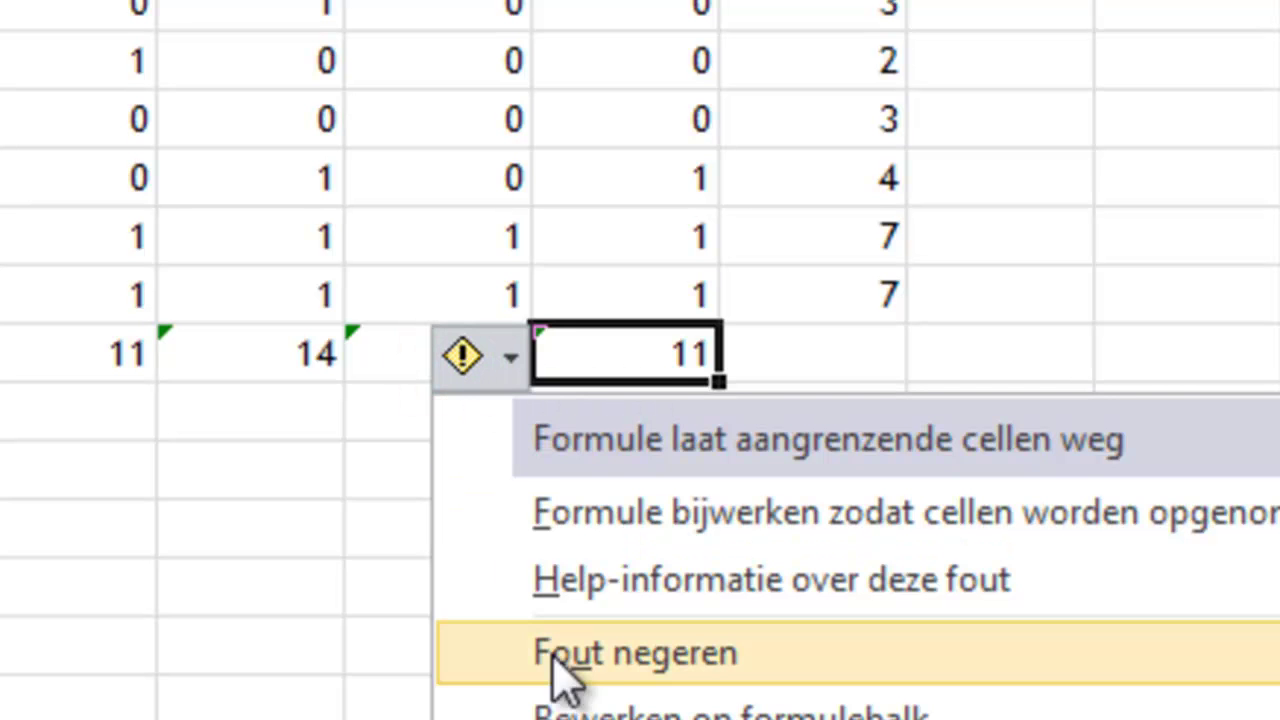
{"action": "left_click", "coordinate": [1148, 378]}
Ignore the formula error warnings (Fout negeren) on all totals in B18:H18.
{"action": "left_click_drag", "start_coordinate": [1082, 352], "coordinate": [220, 356]}
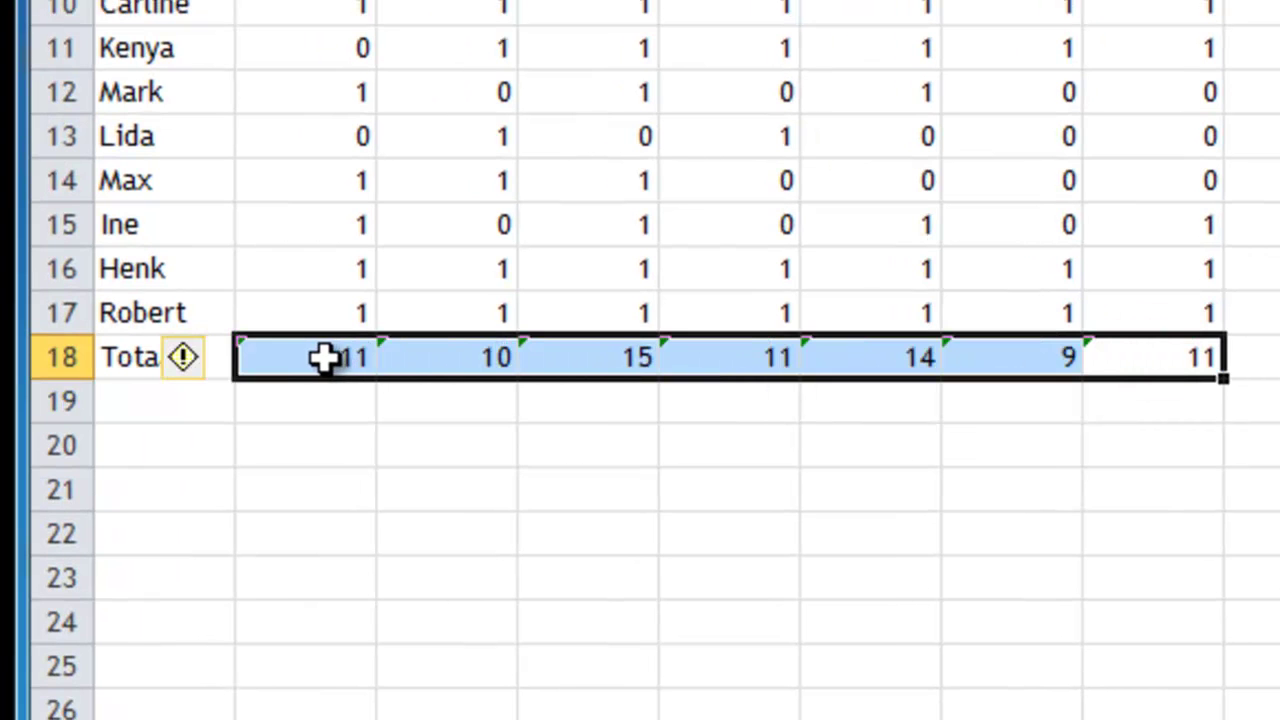
{"action": "left_click", "coordinate": [186, 355]}
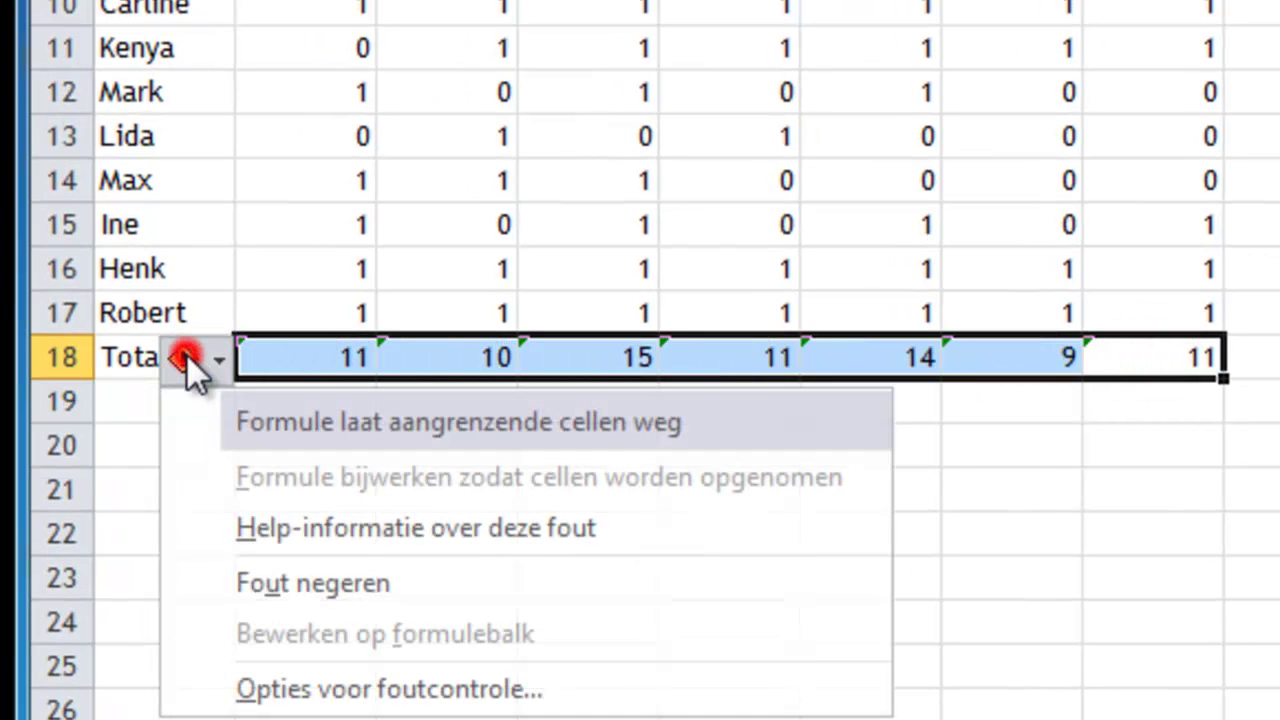
{"action": "left_click", "coordinate": [330, 584]}
{"action": "left_click", "coordinate": [665, 580]}
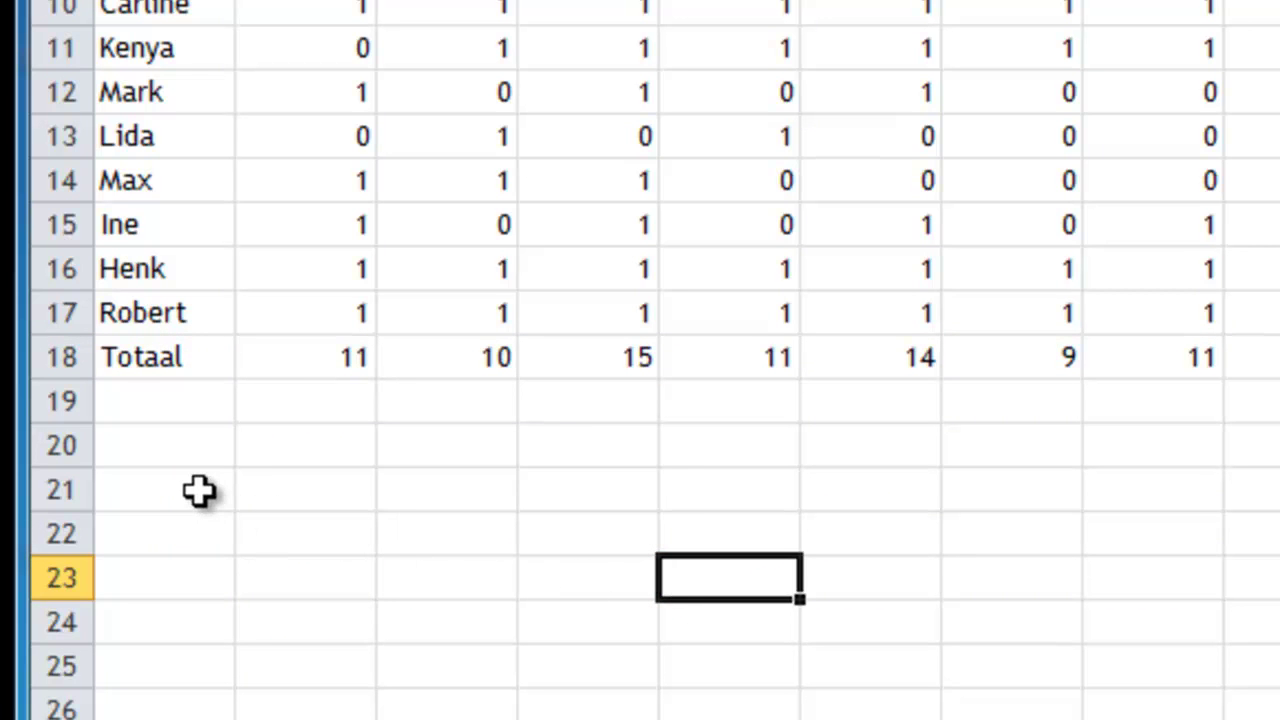
Enter the student's name, class P2d, date 5-2-2016 and Opdracht 5 in A21:A24.
{"action": "left_click", "coordinate": [144, 490]}
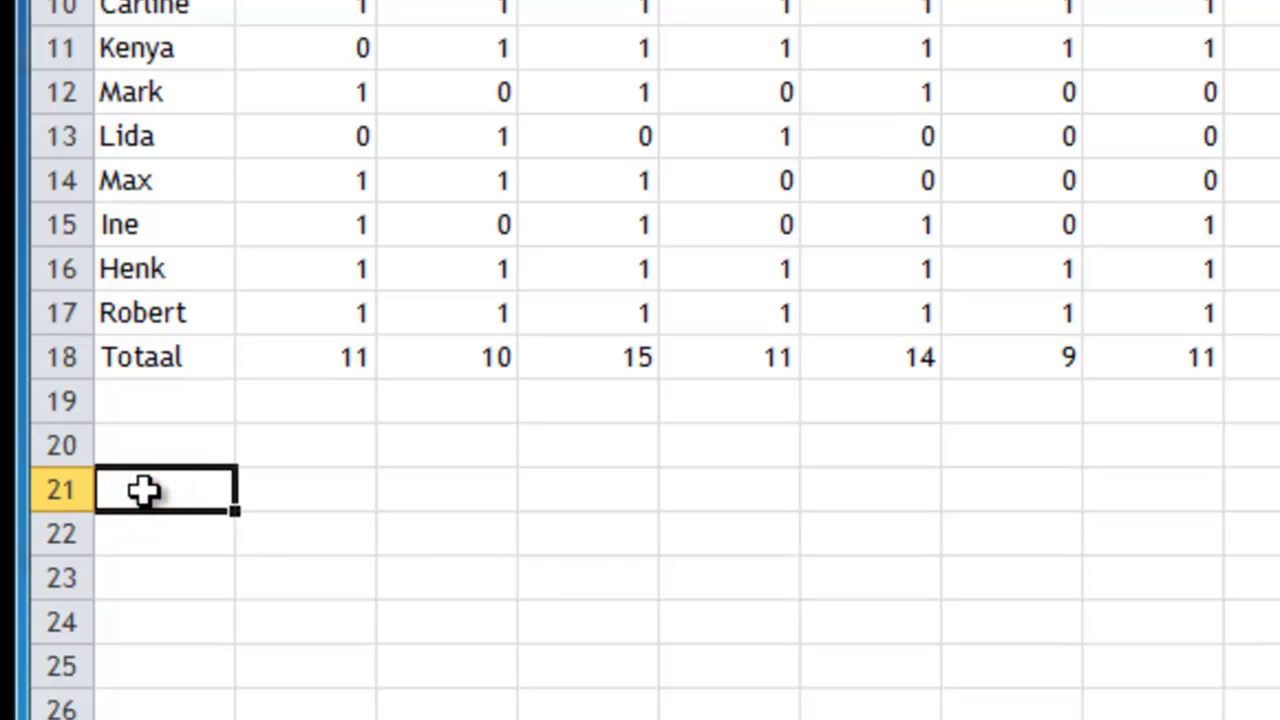
{"action": "type", "text": "Alex"}
{"action": "key", "text": "Return"}
{"action": "type", "text": "P2"}
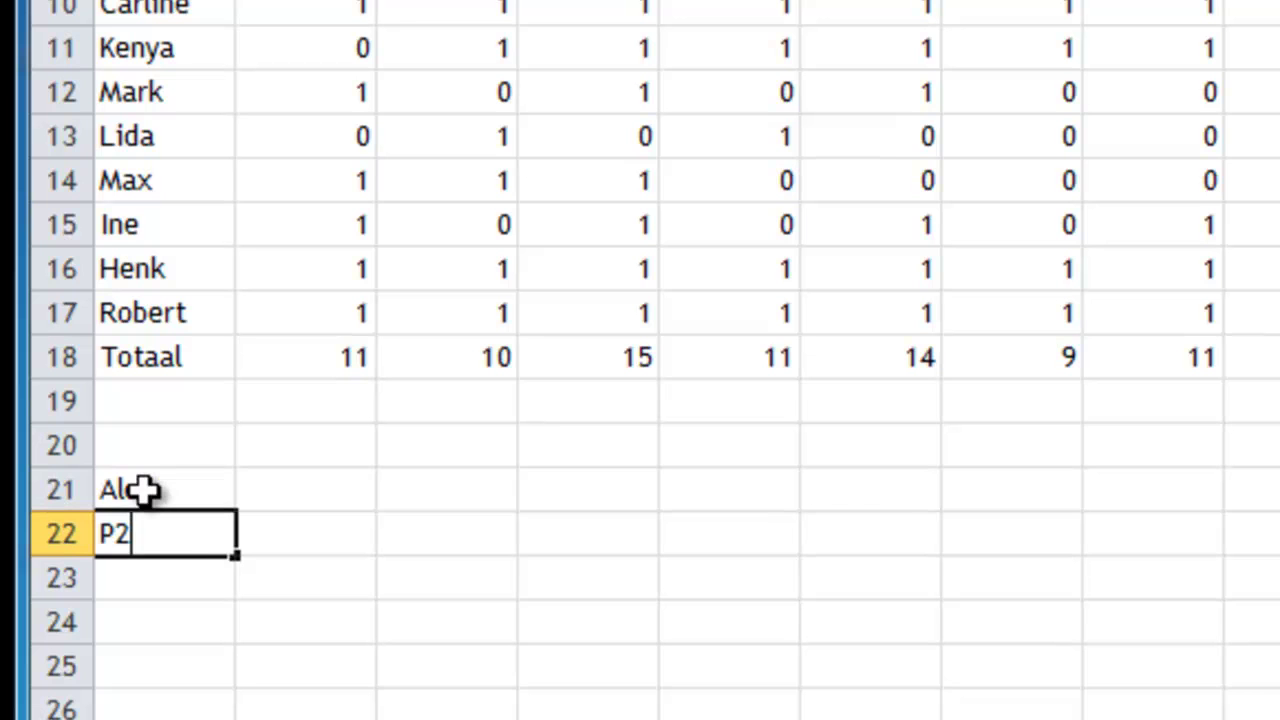
{"action": "type", "text": "d"}
{"action": "key", "text": "Return"}
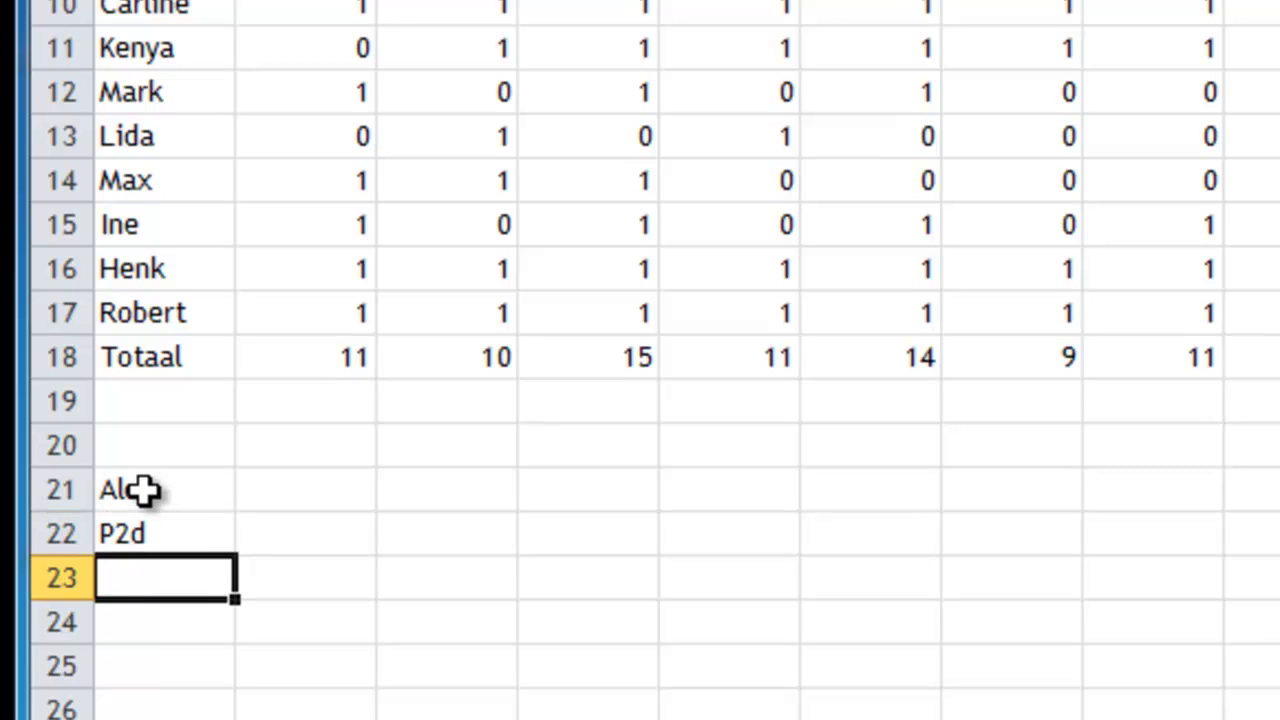
{"action": "type", "text": "5-2-"}
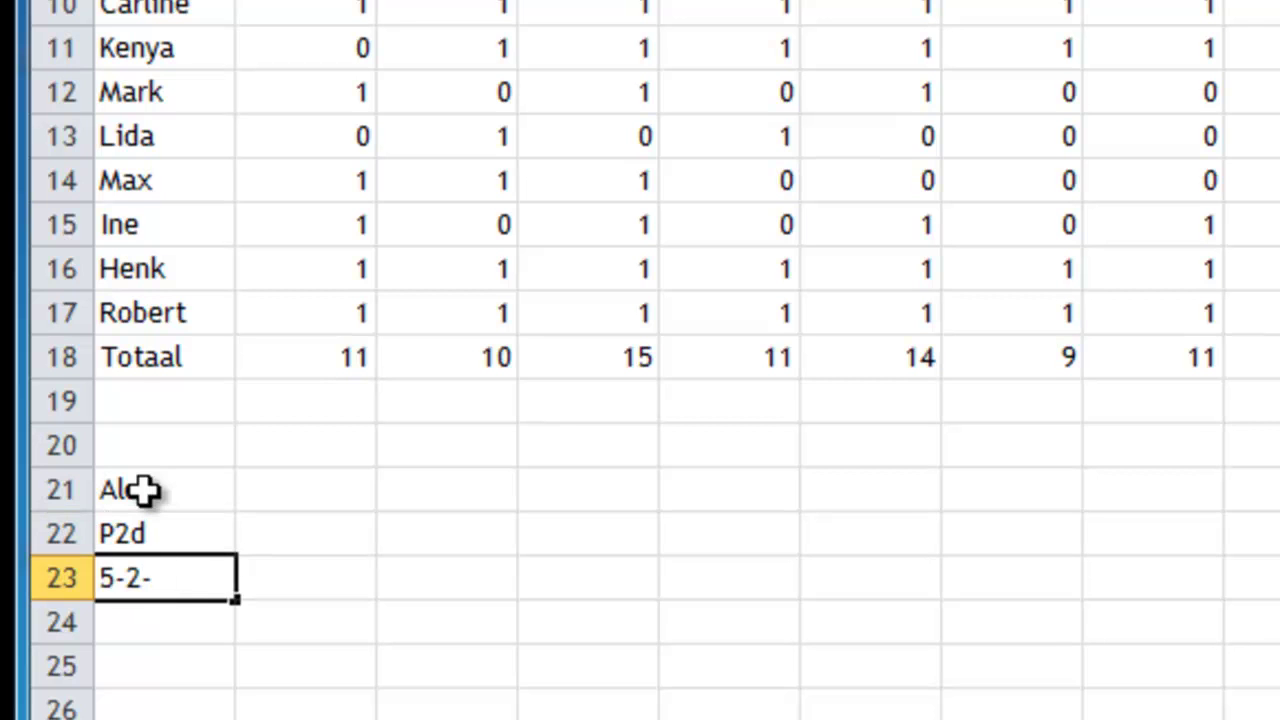
{"action": "type", "text": "2016"}
{"action": "key", "text": "Return"}
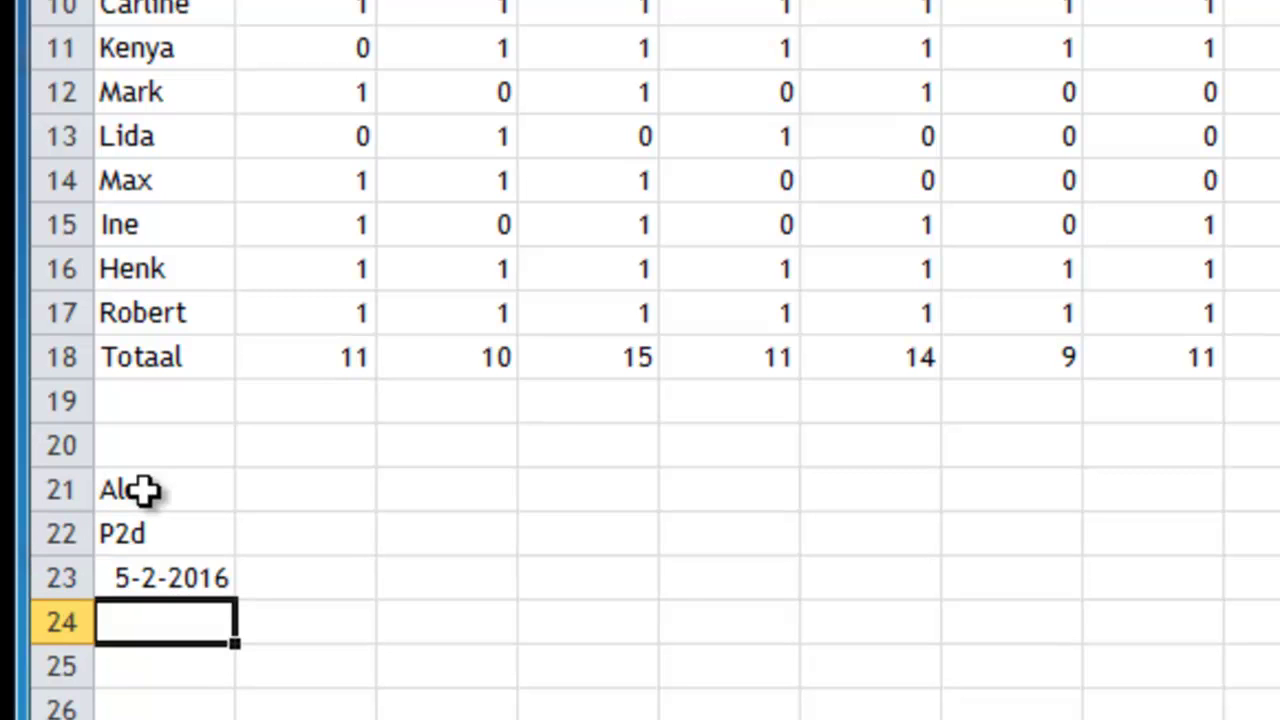
{"action": "type", "text": "Opdracht 5"}
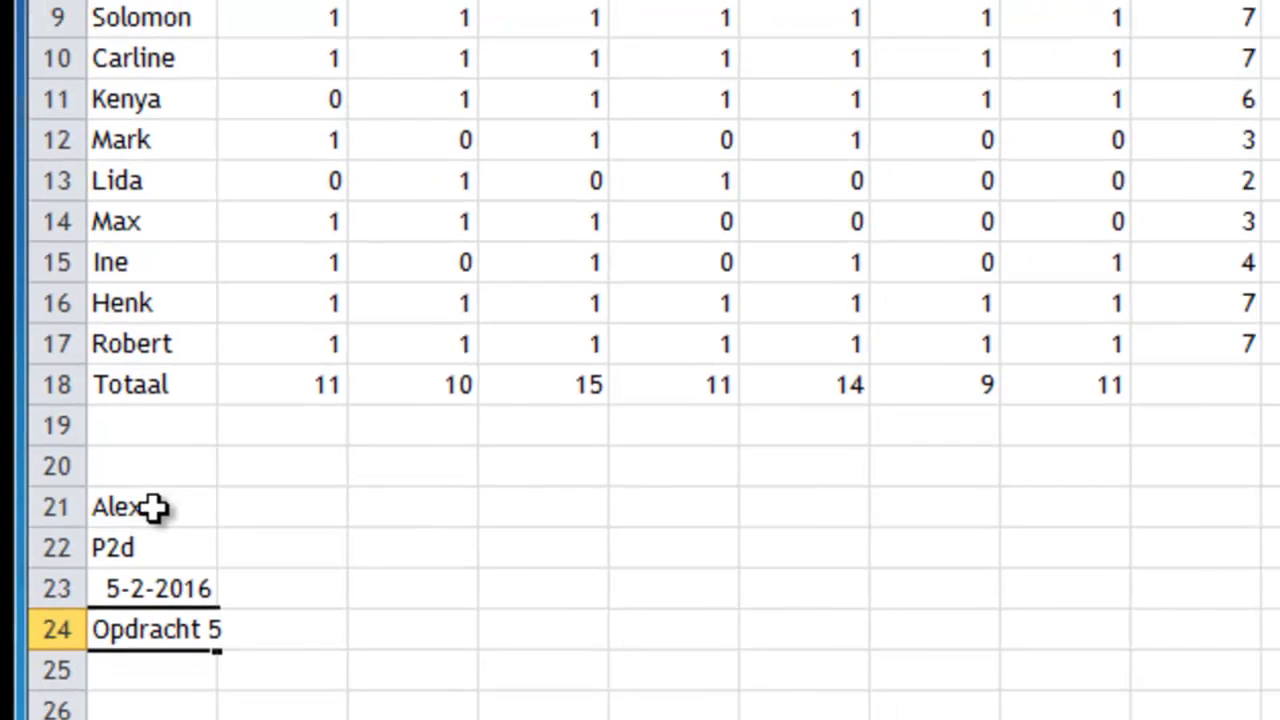
{"action": "left_click", "coordinate": [155, 715]}
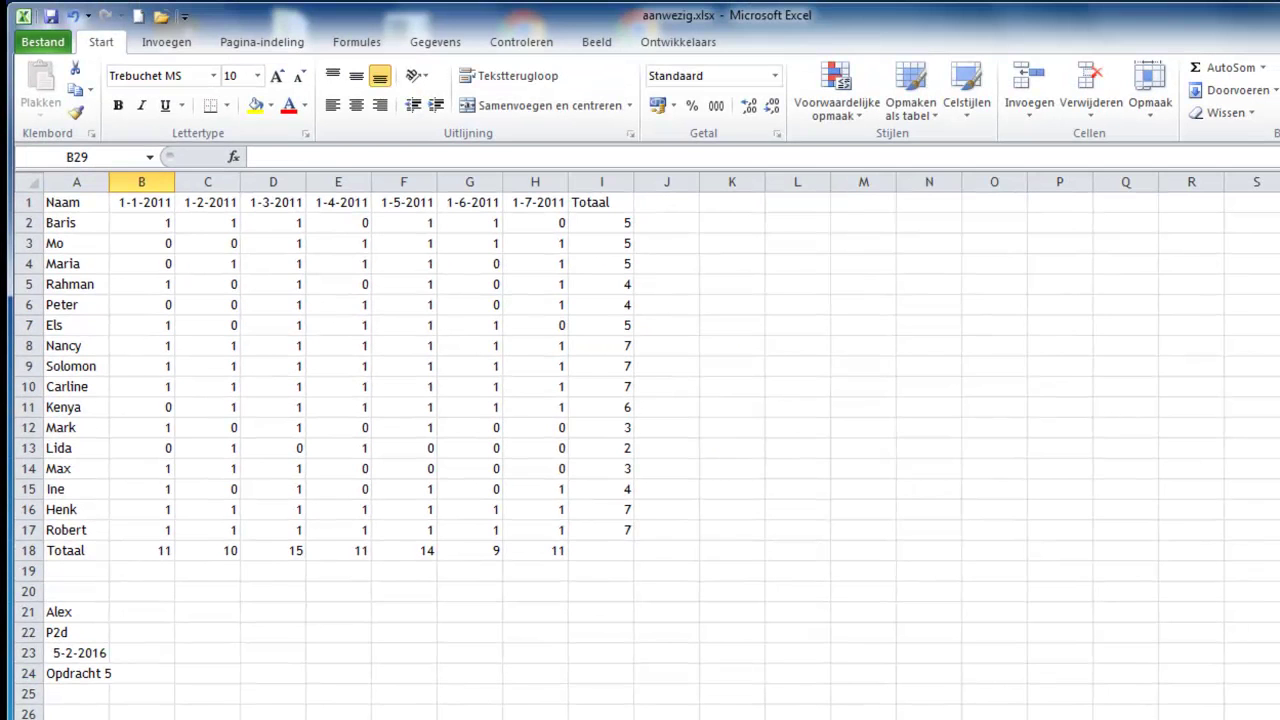
Left-align the date 5-2-2016 in A23, then select the footer lines A21:A24.
{"action": "left_click", "coordinate": [80, 656]}
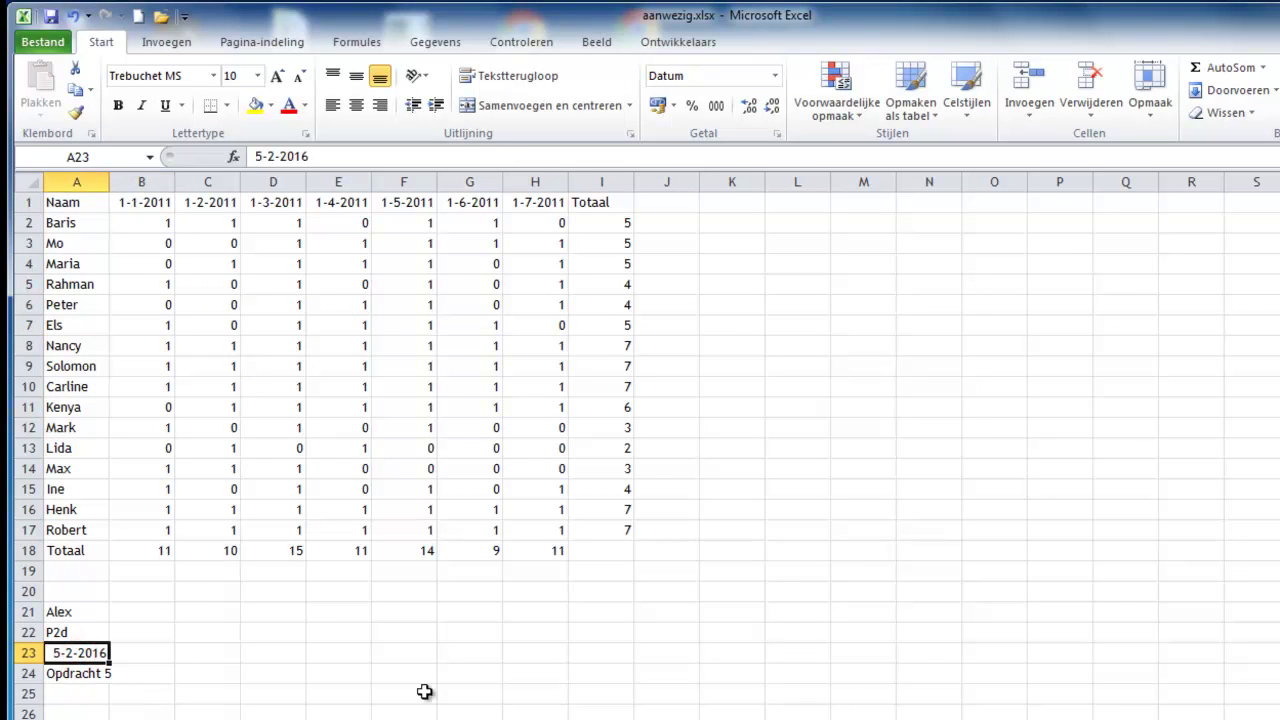
{"action": "left_click", "coordinate": [334, 106]}
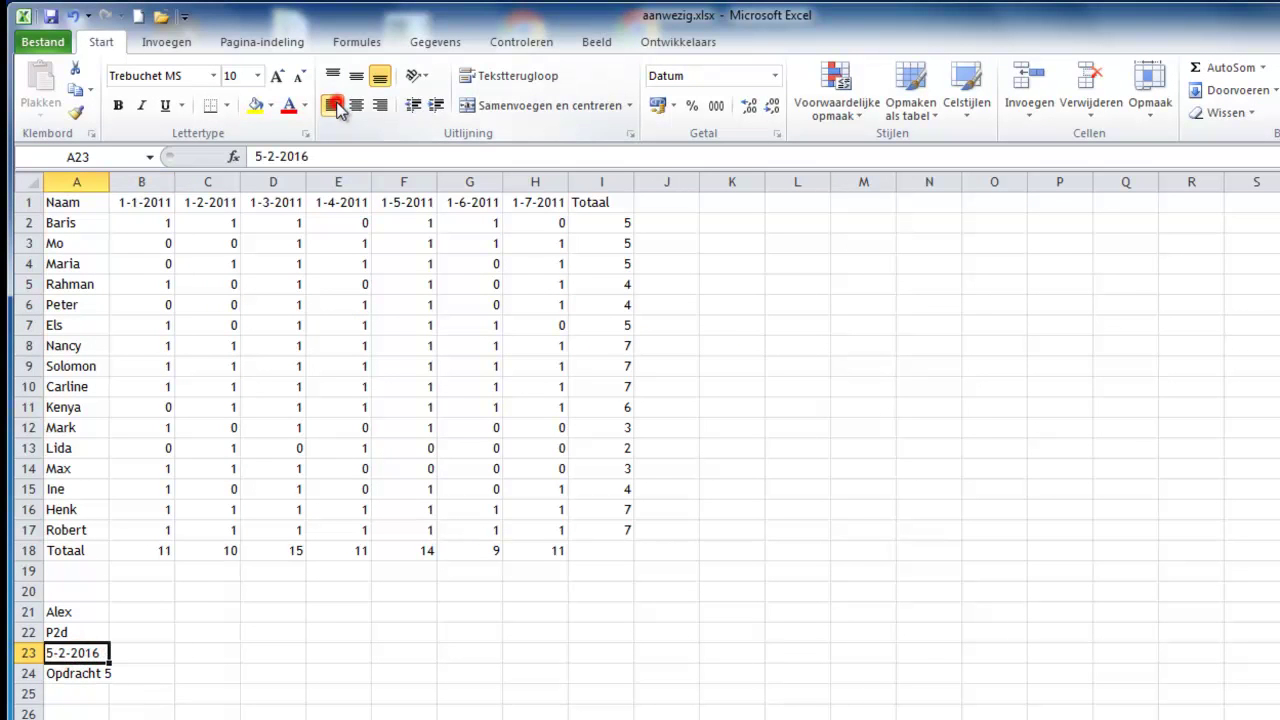
{"action": "left_click", "coordinate": [302, 702]}
{"action": "left_click", "coordinate": [60, 612]}
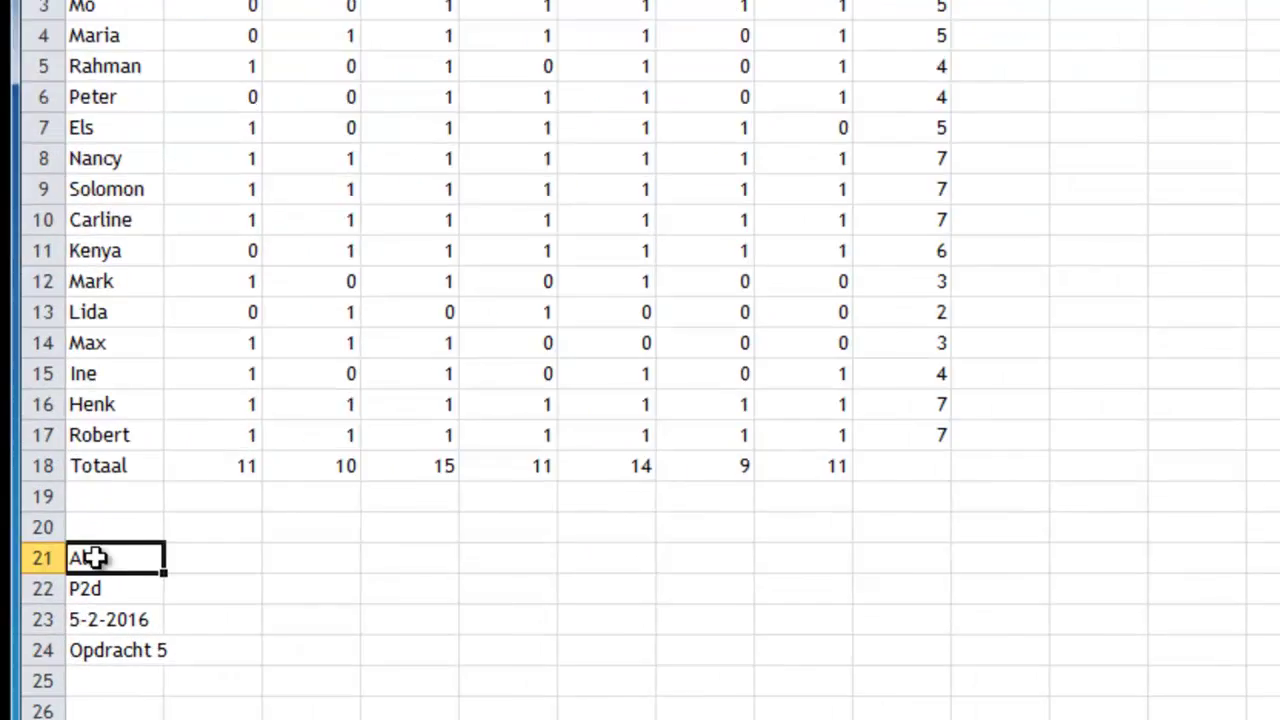
{"action": "left_click_drag", "start_coordinate": [92, 558], "coordinate": [104, 645]}
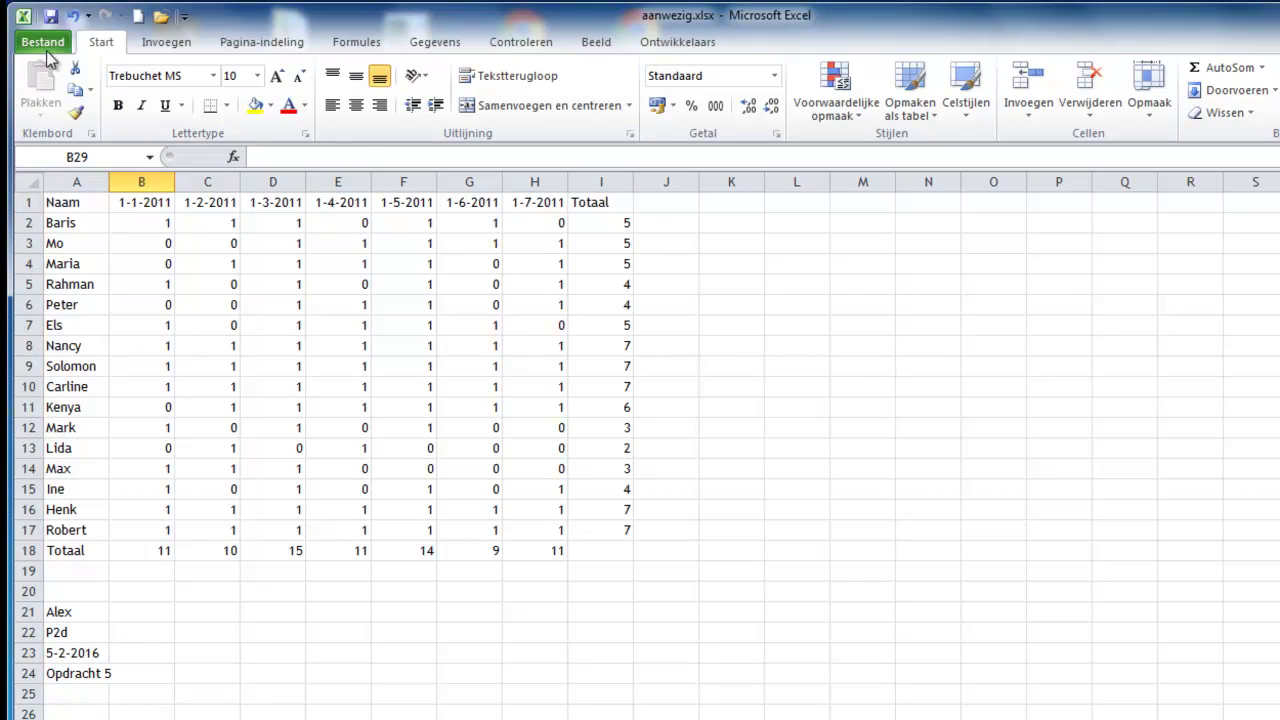
Print the aanwezig.xlsx attendance sheet to the Follow-You printer, then save the workbook.
{"action": "left_click", "coordinate": [46, 46]}
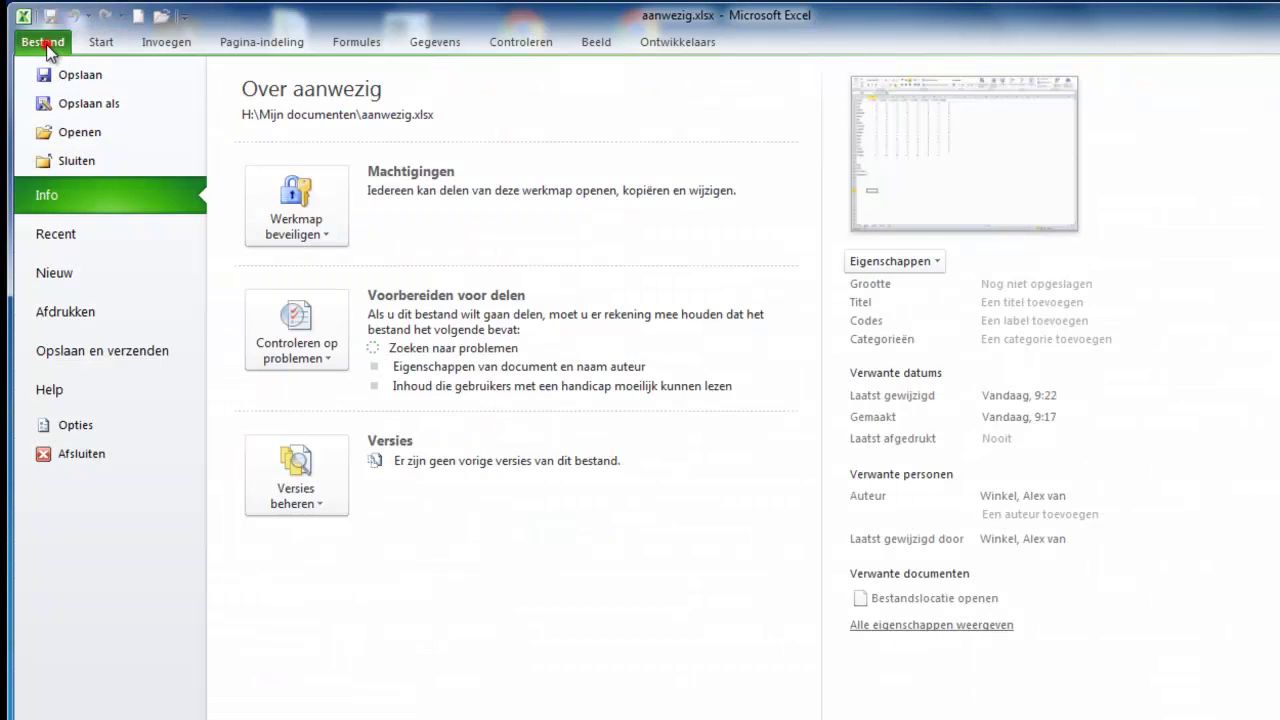
{"action": "left_click", "coordinate": [66, 313]}
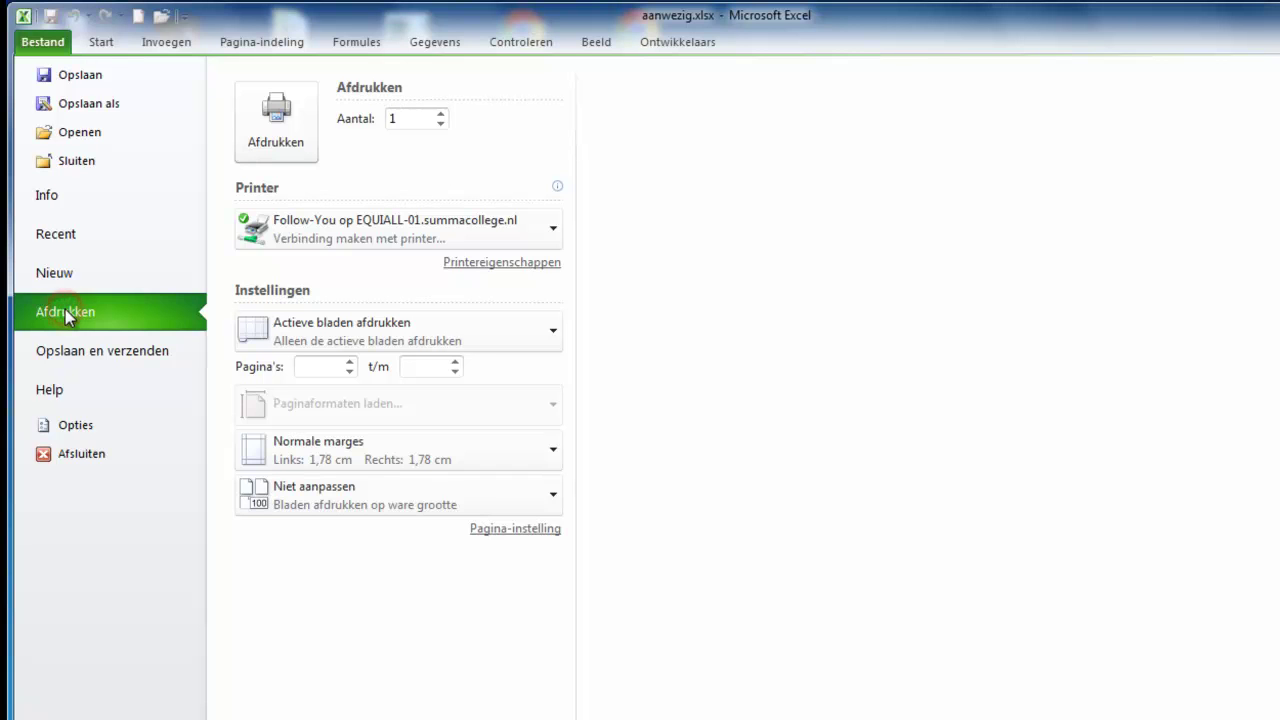
{"action": "left_click", "coordinate": [284, 146]}
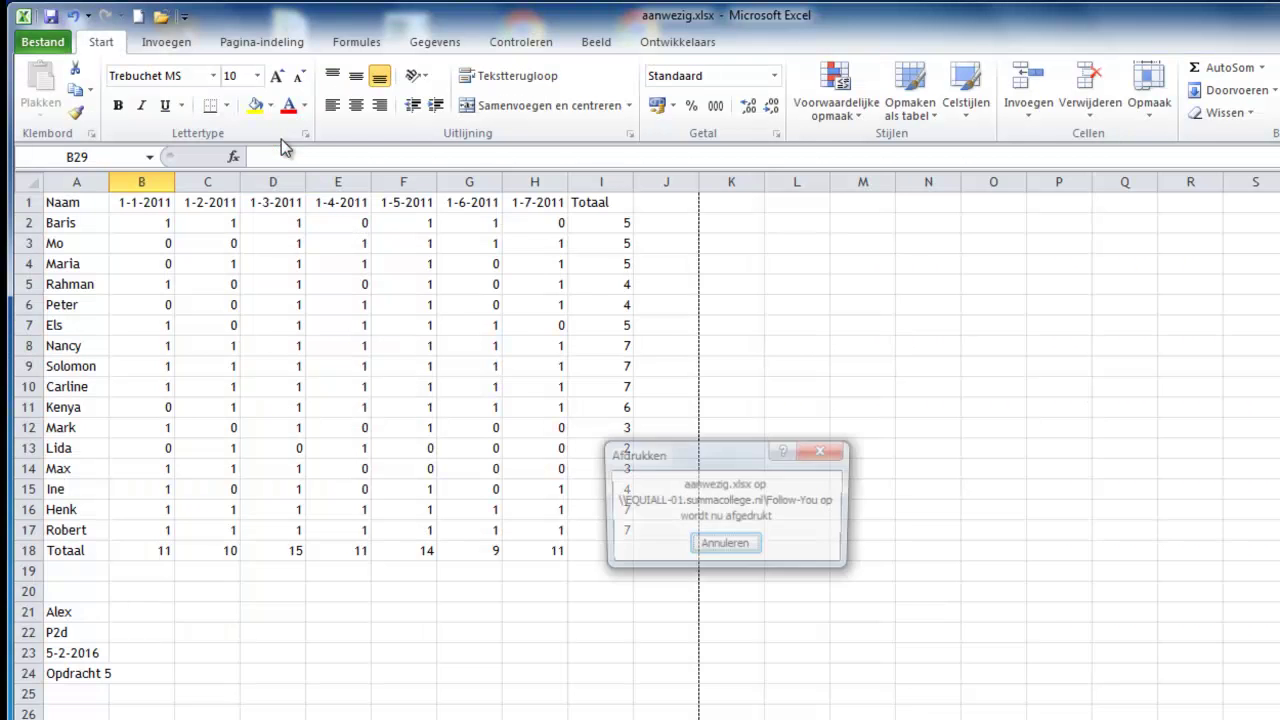
{"action": "left_click", "coordinate": [43, 44]}
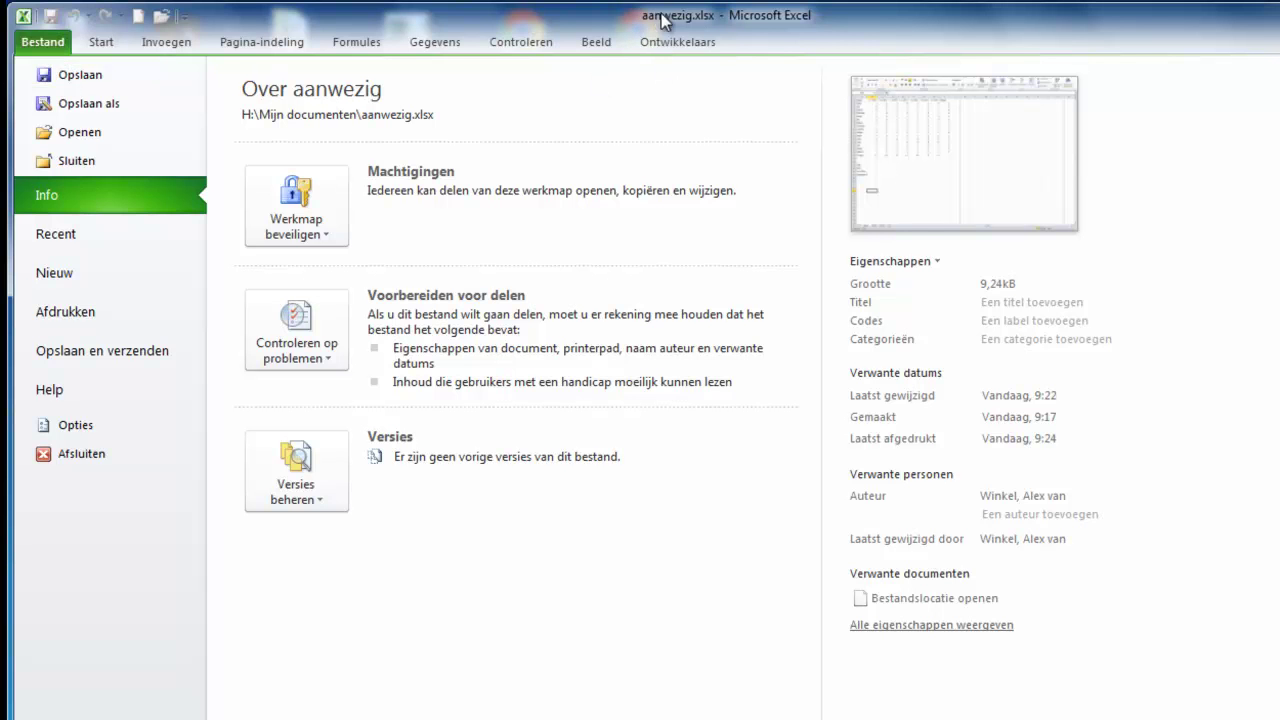
{"action": "left_click", "coordinate": [76, 79]}
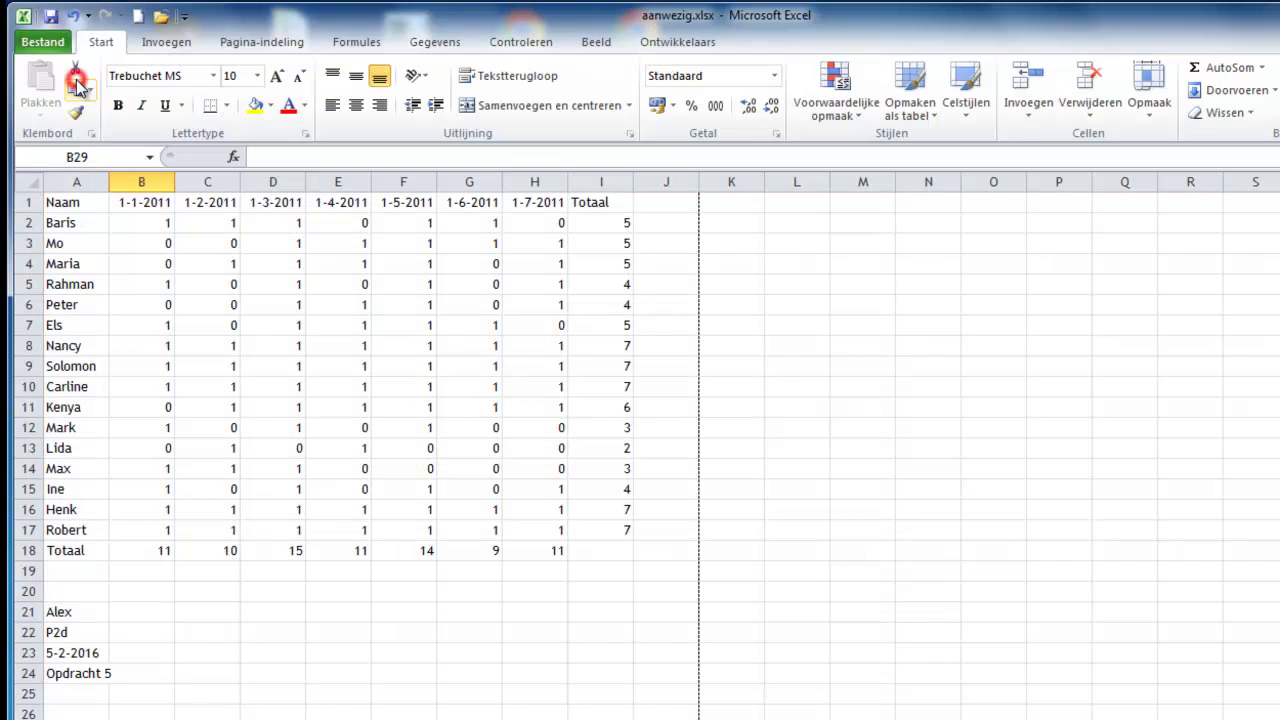